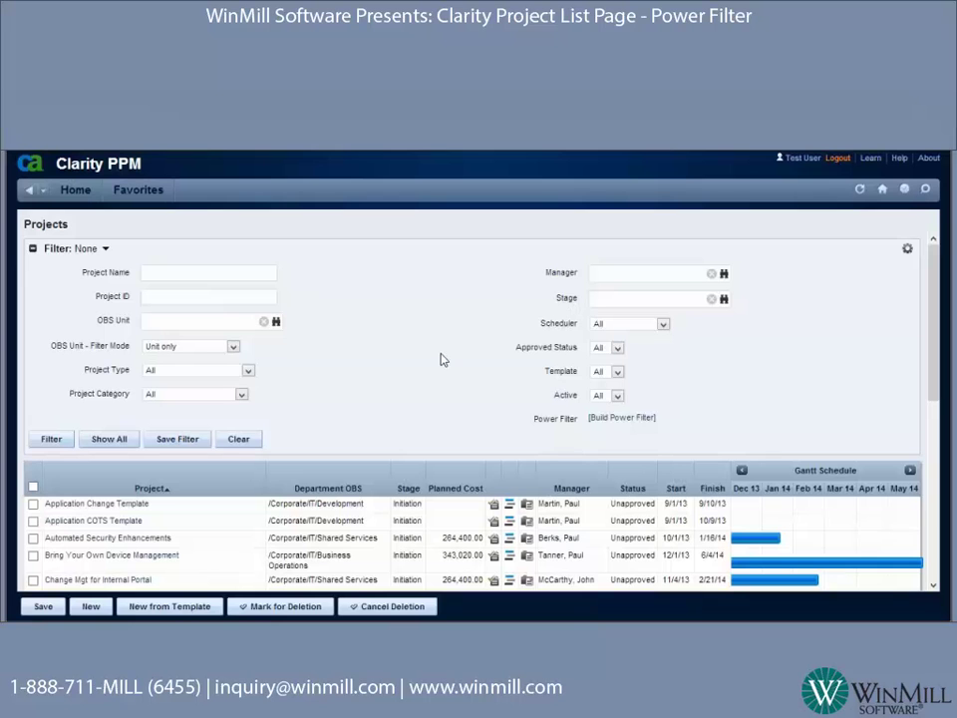
- Set the OBS Unit filter to Corporate Department OBS: Development and apply it to the Projects list
click(276, 322)
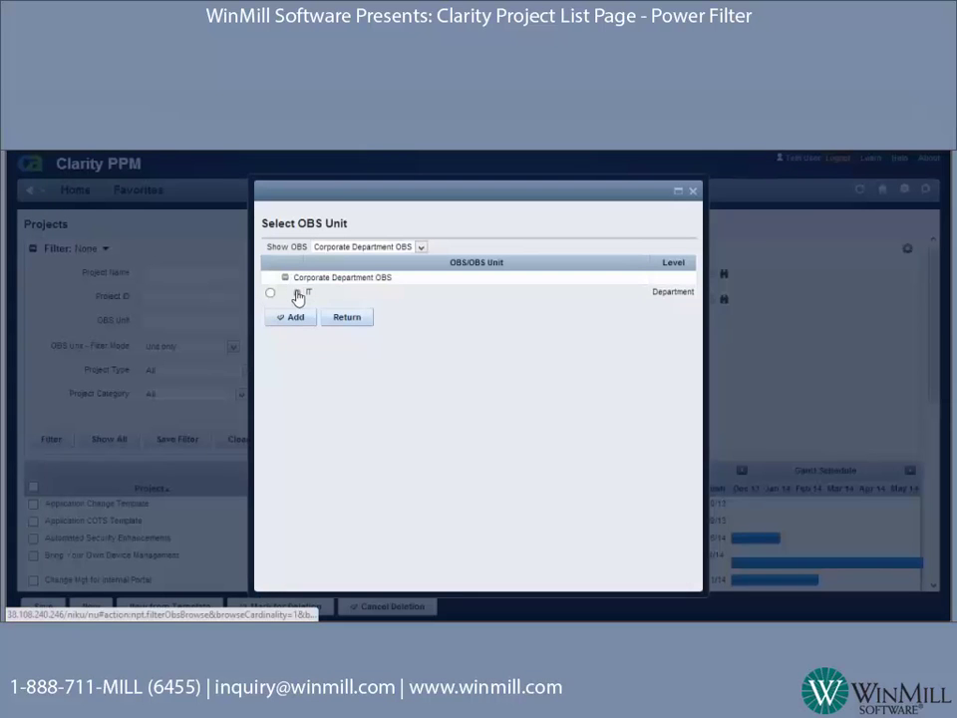
click(296, 291)
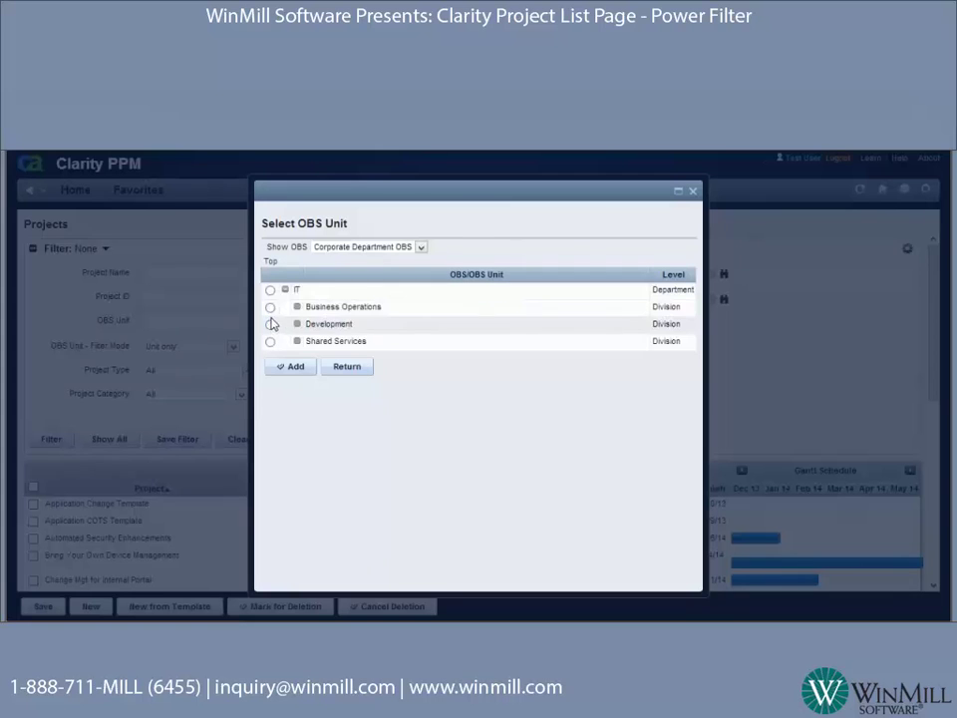
click(270, 324)
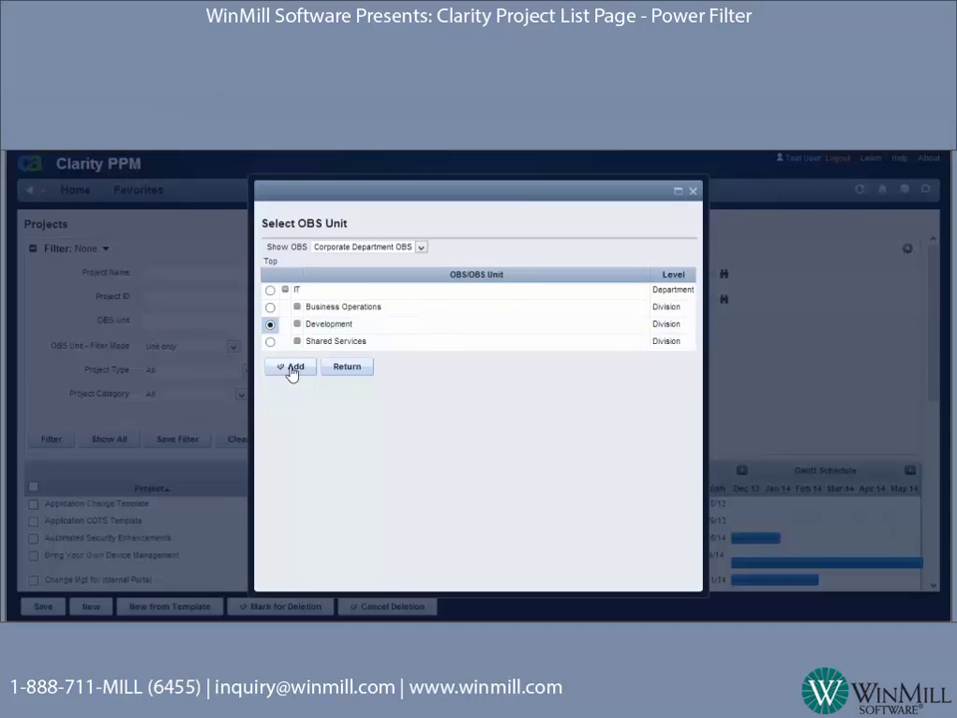
click(422, 249)
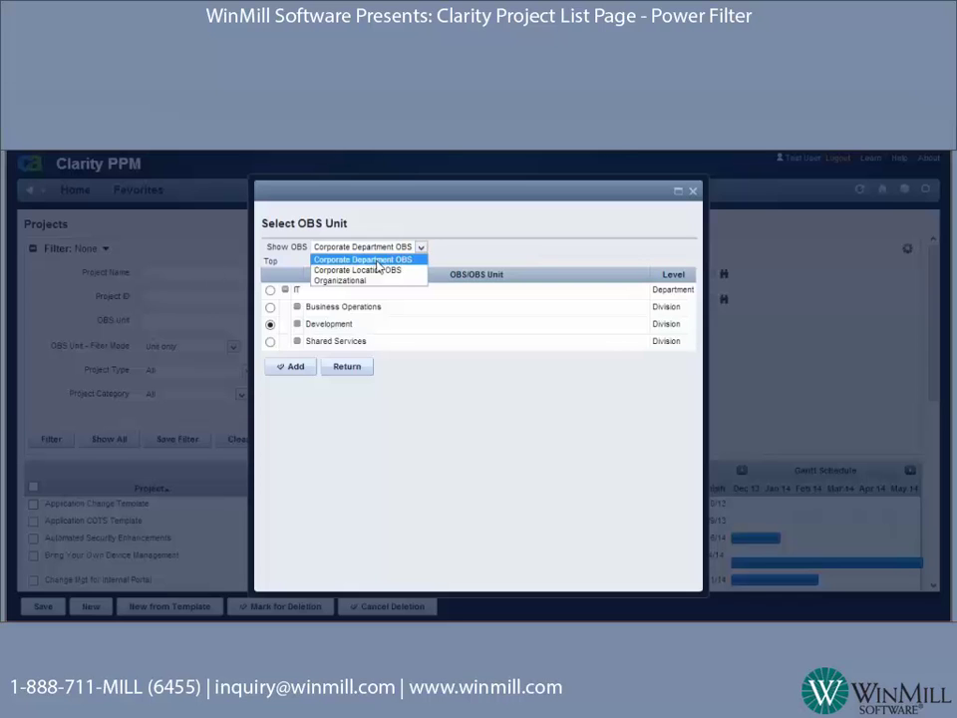
click(422, 248)
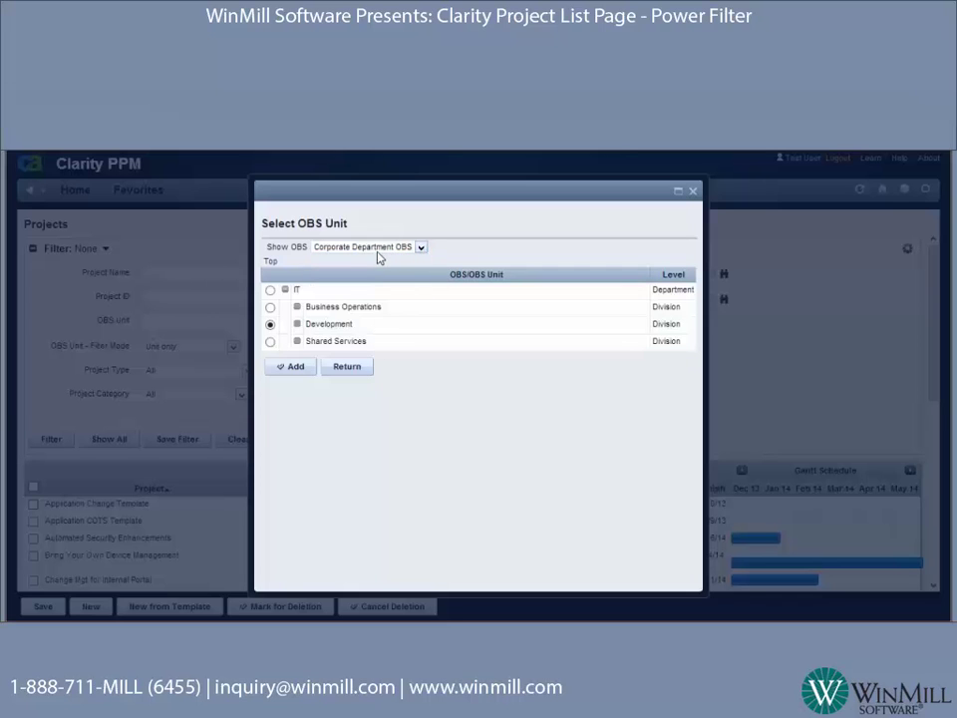
click(295, 370)
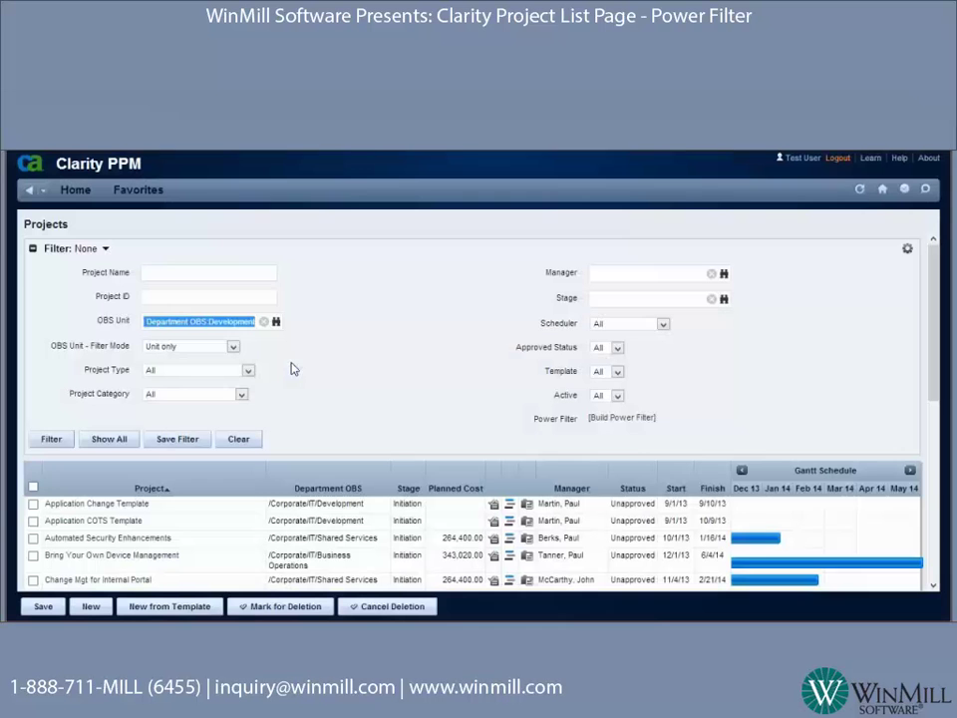
click(47, 443)
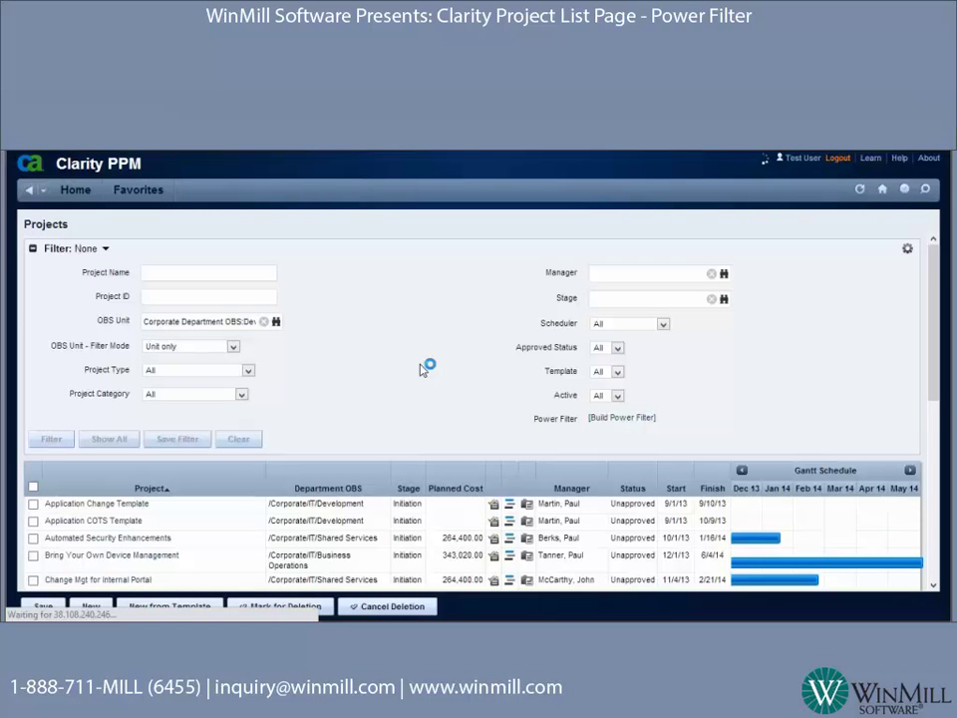
- Add the IT Initiation stage to the Stage filter and re-filter the Development projects
scroll(420, 370, down, 3)
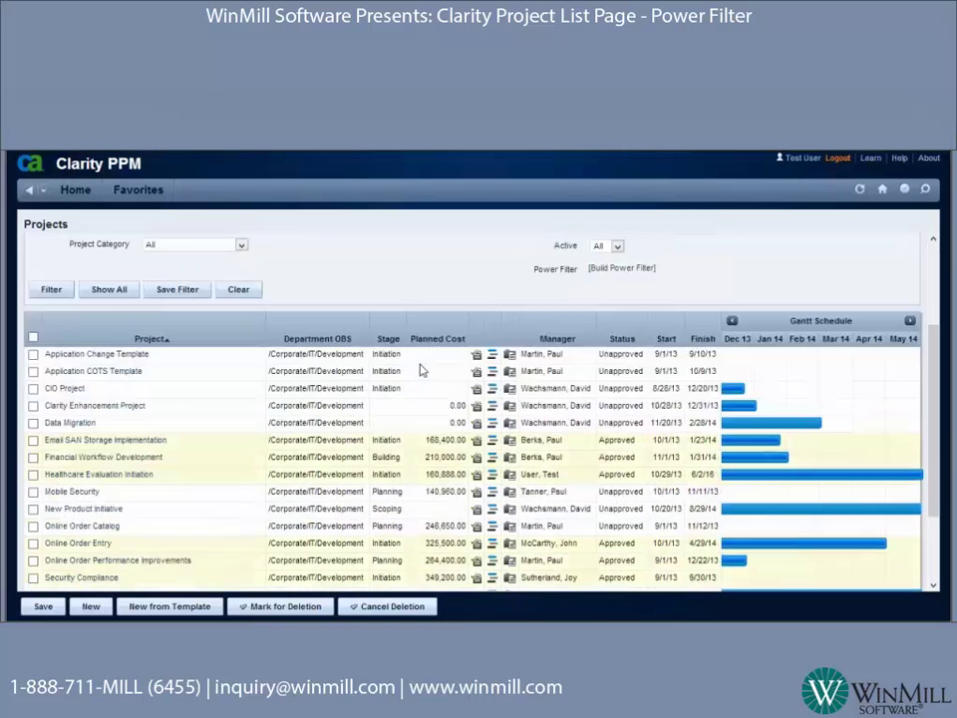
scroll(317, 387, up, 3)
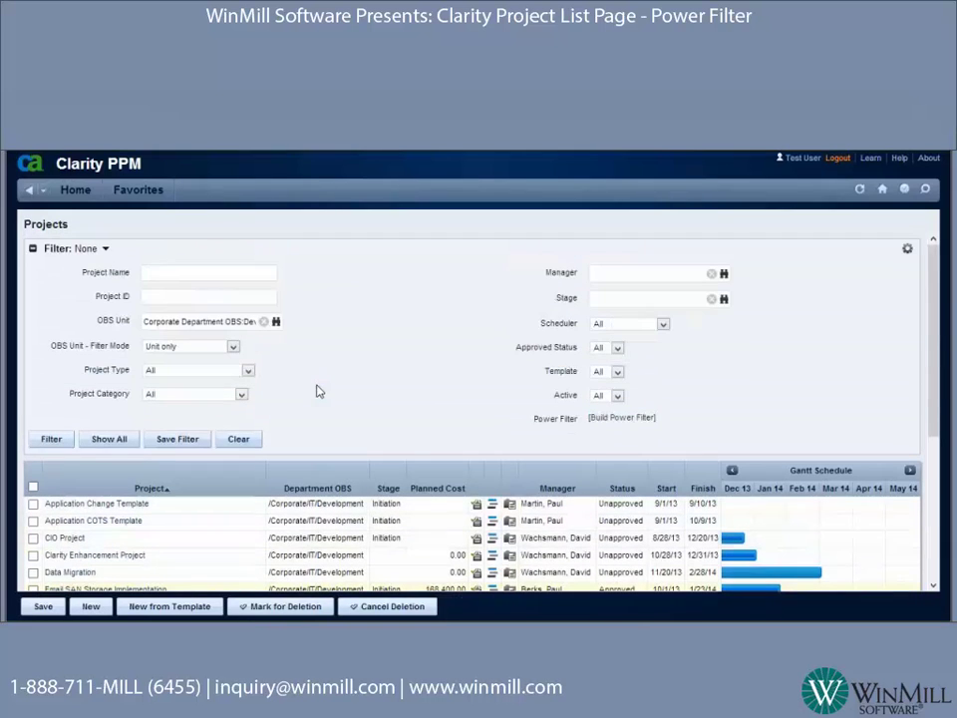
click(724, 299)
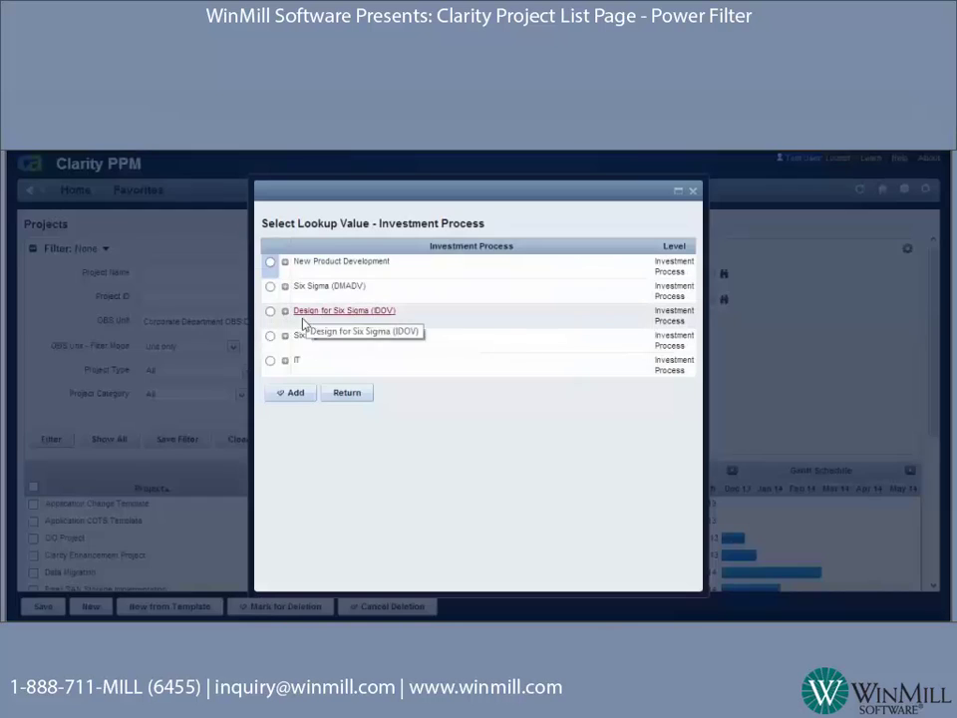
click(285, 362)
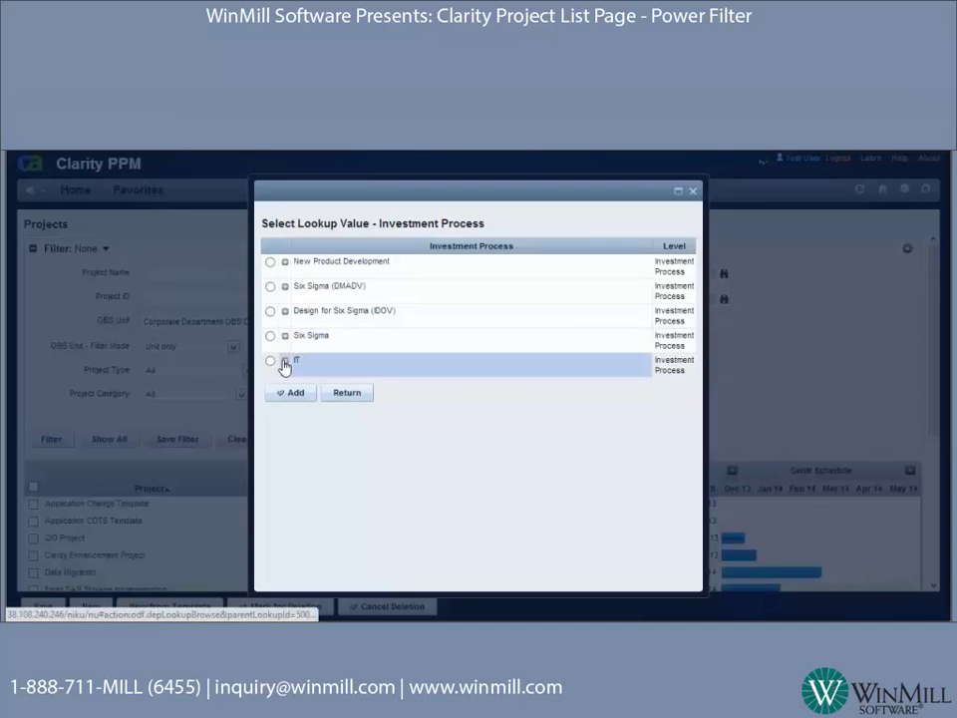
click(280, 290)
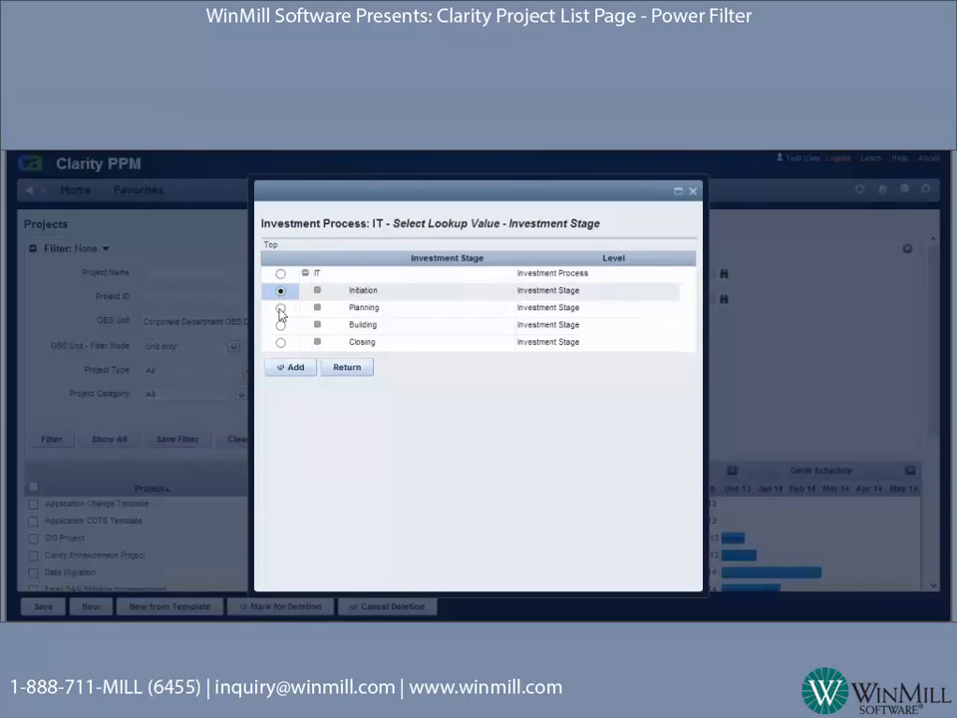
click(291, 367)
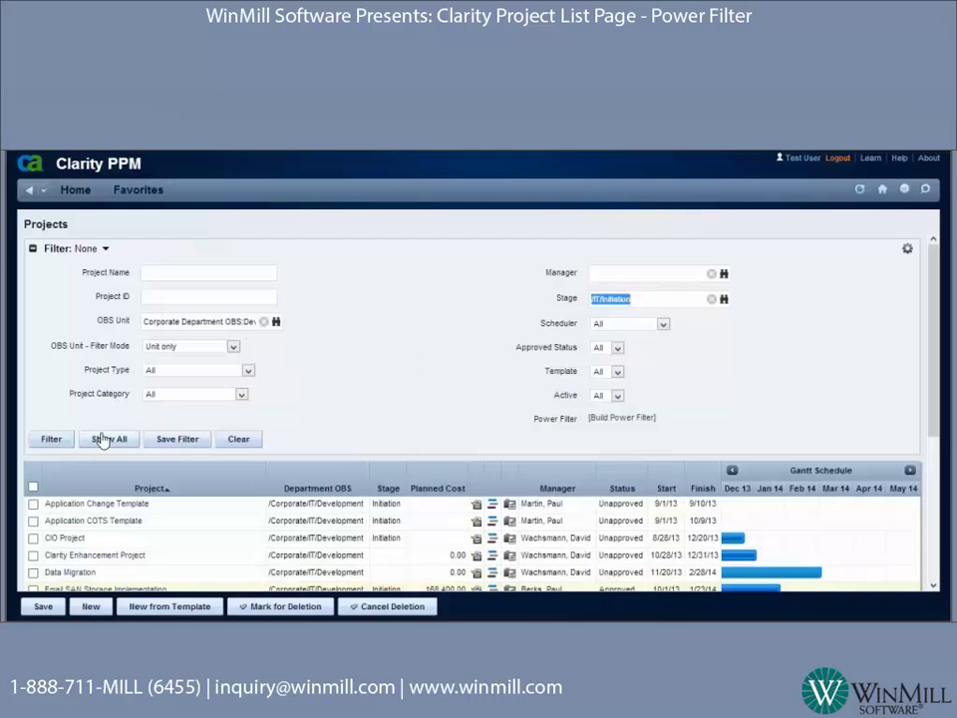
click(47, 440)
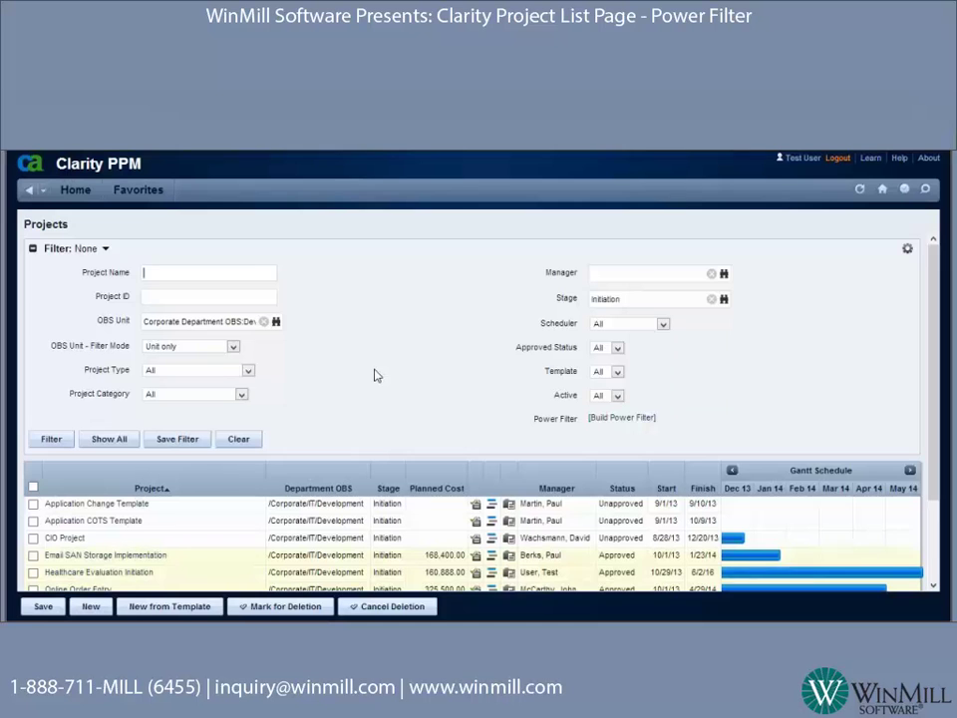
scroll(375, 375, down, 1)
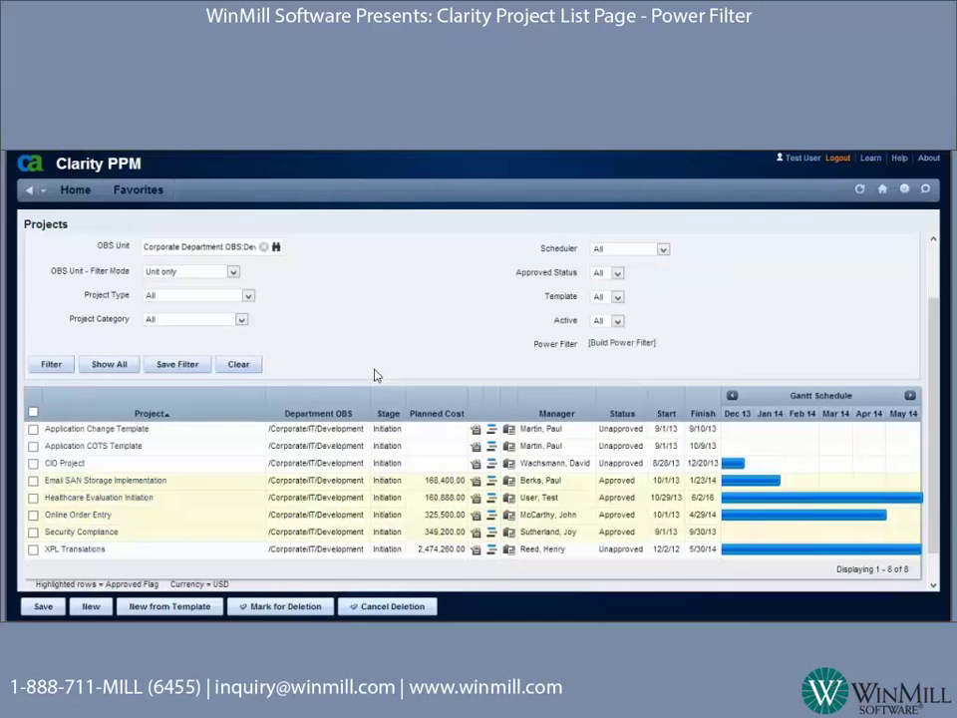
scroll(420, 309, up, 1)
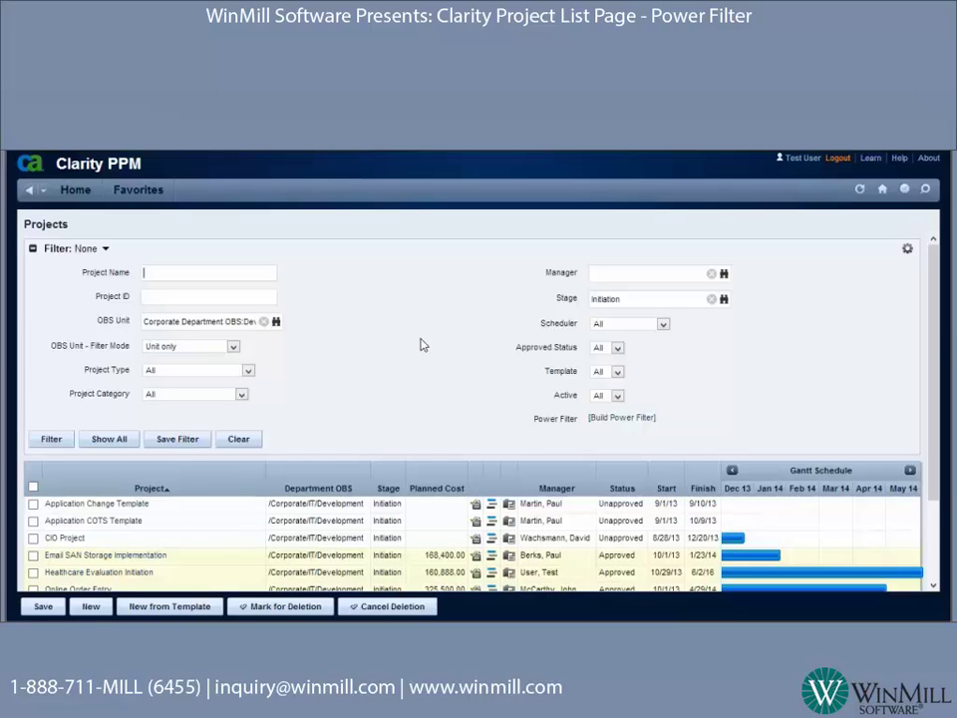
- Open the Power Filter builder with Project as the object and OBS Unit as the field
click(607, 419)
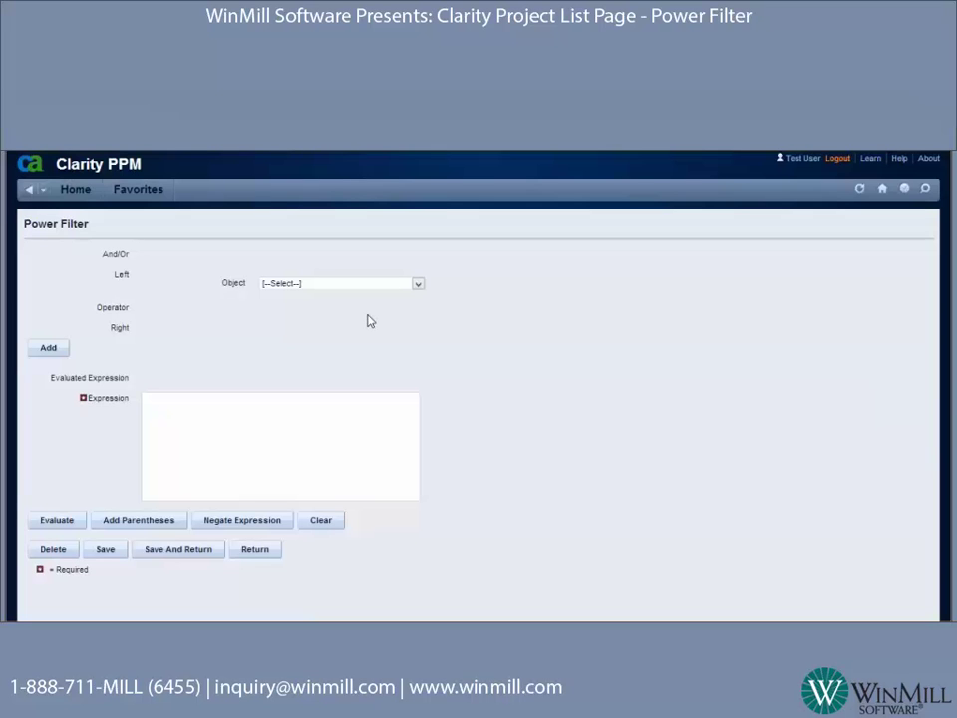
click(418, 286)
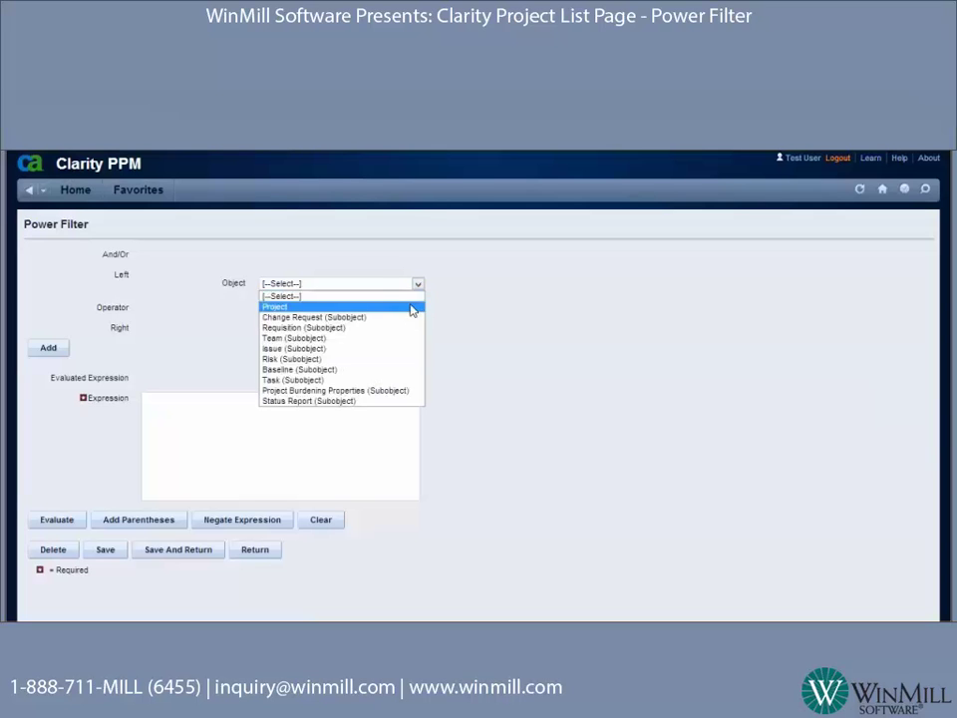
click(406, 310)
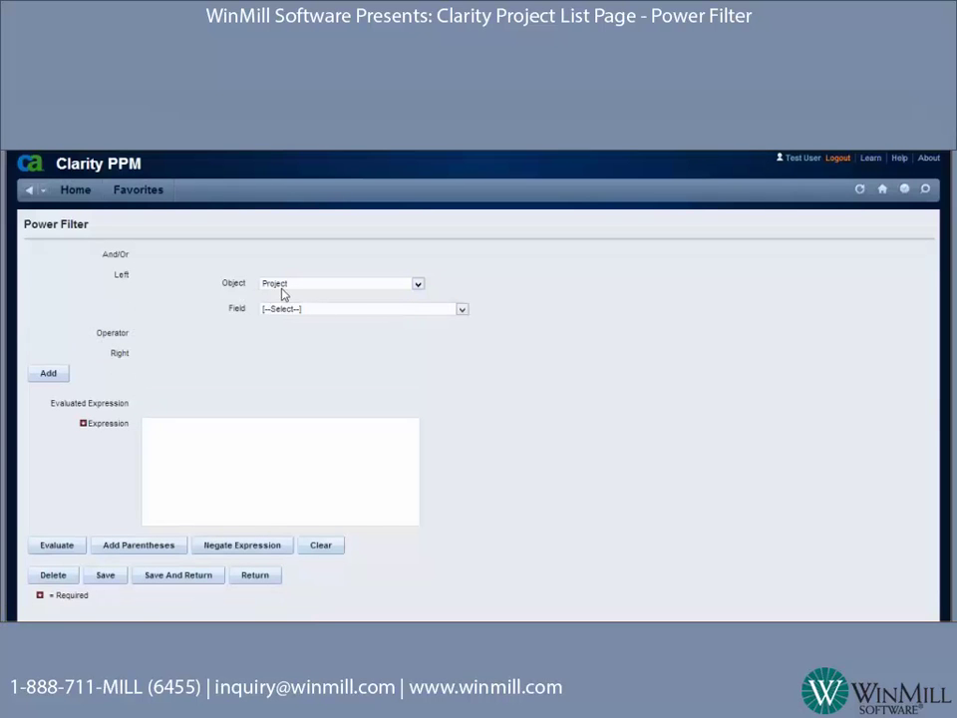
click(462, 311)
scroll(391, 380, down, 8)
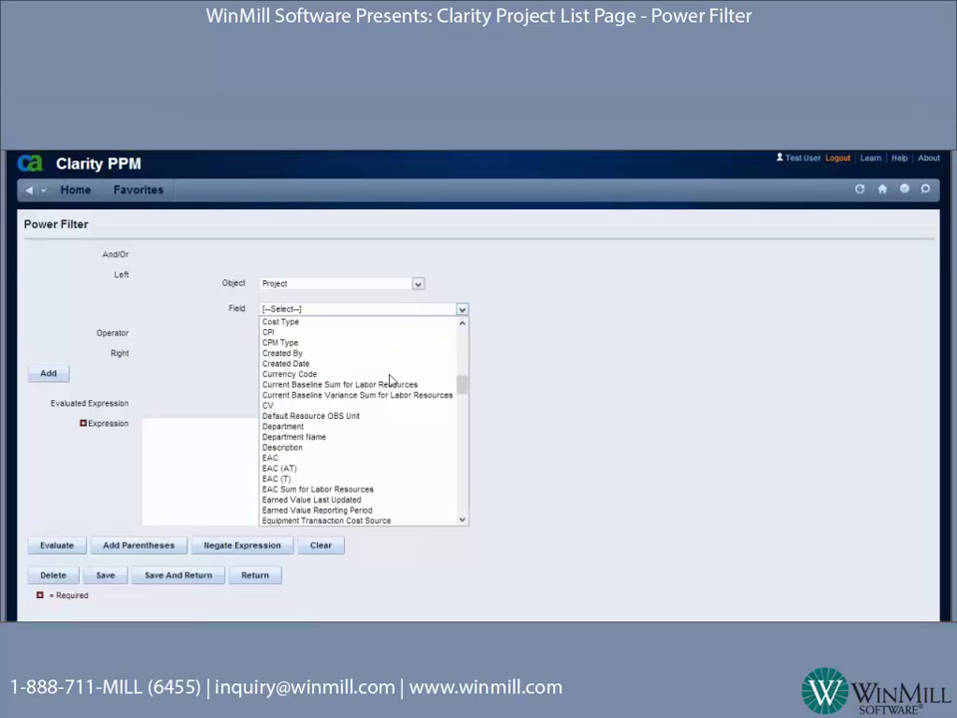
key(o)
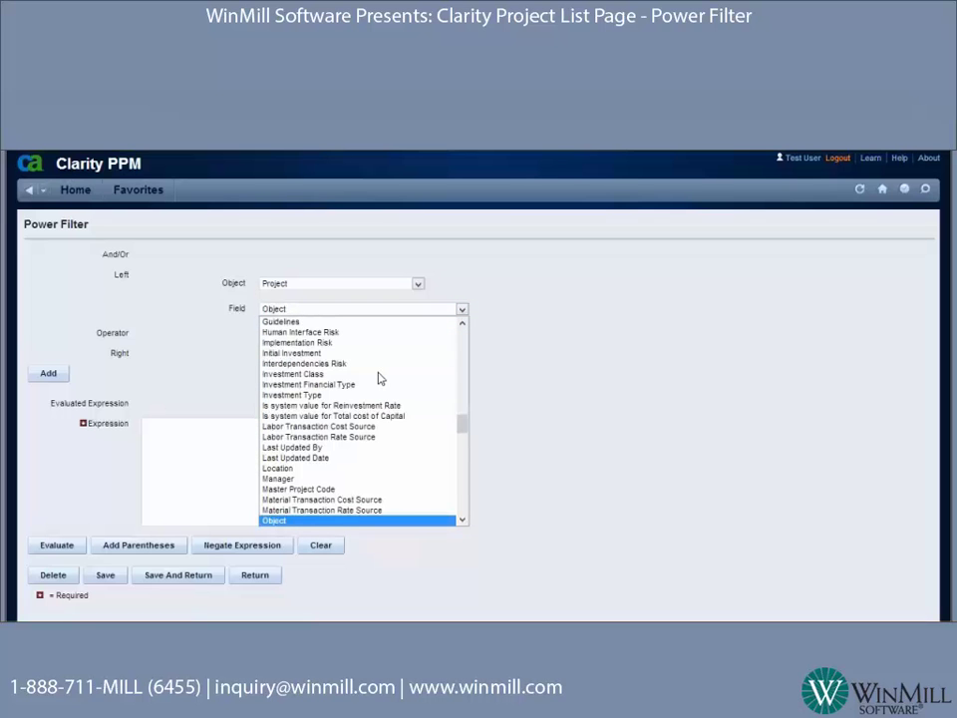
scroll(463, 525, down, 2)
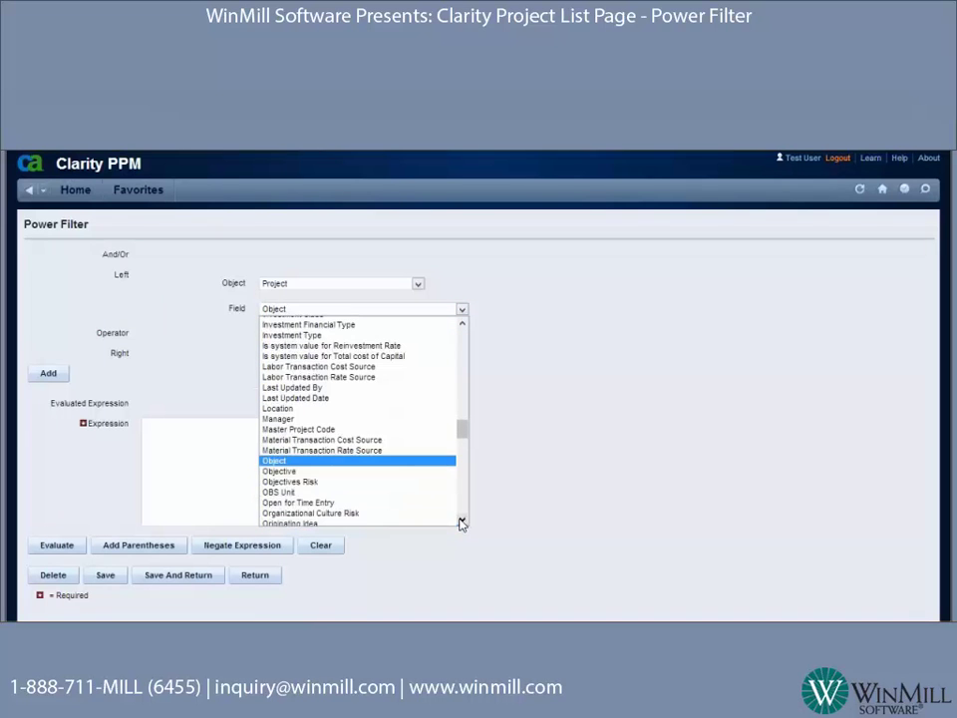
click(335, 490)
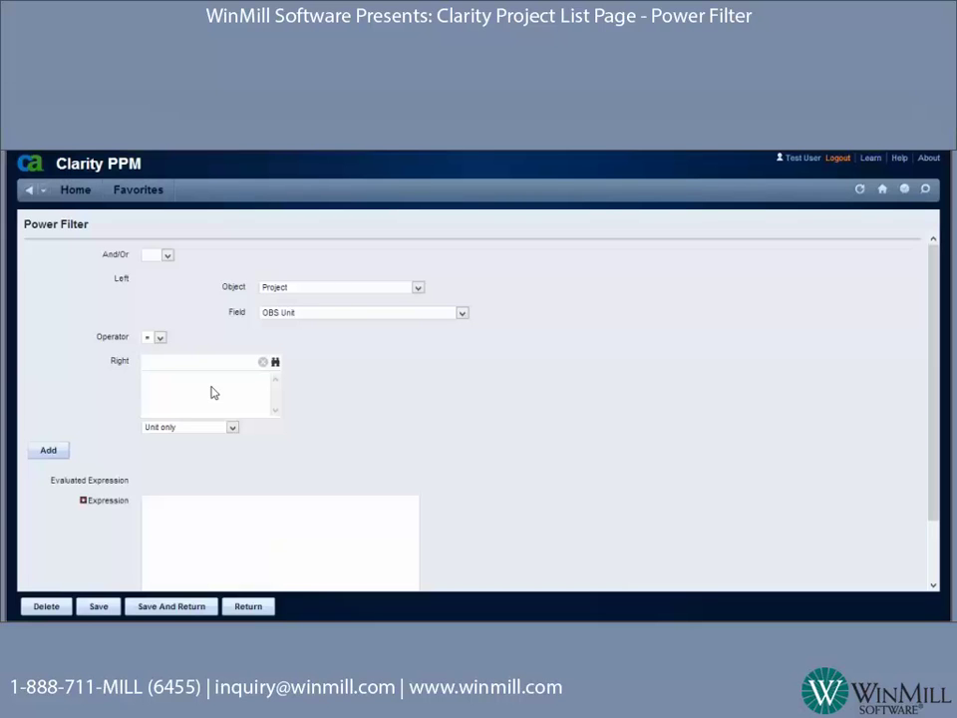
- Add an OBS Unit = IT/Development condition, matching the unit and its descendants
click(160, 340)
click(160, 340)
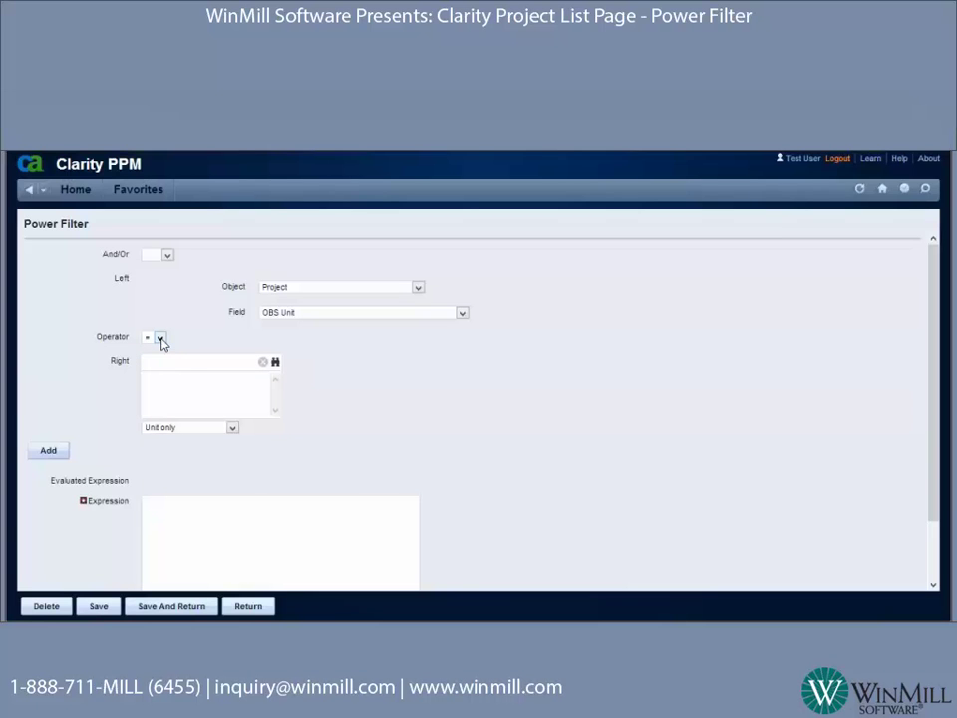
click(275, 362)
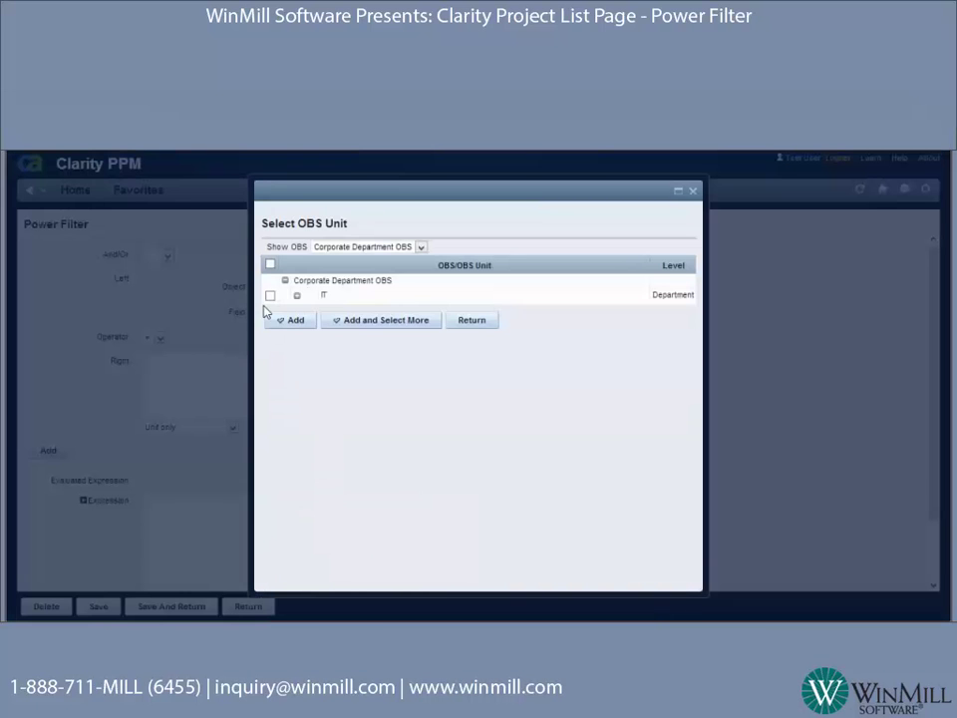
click(297, 297)
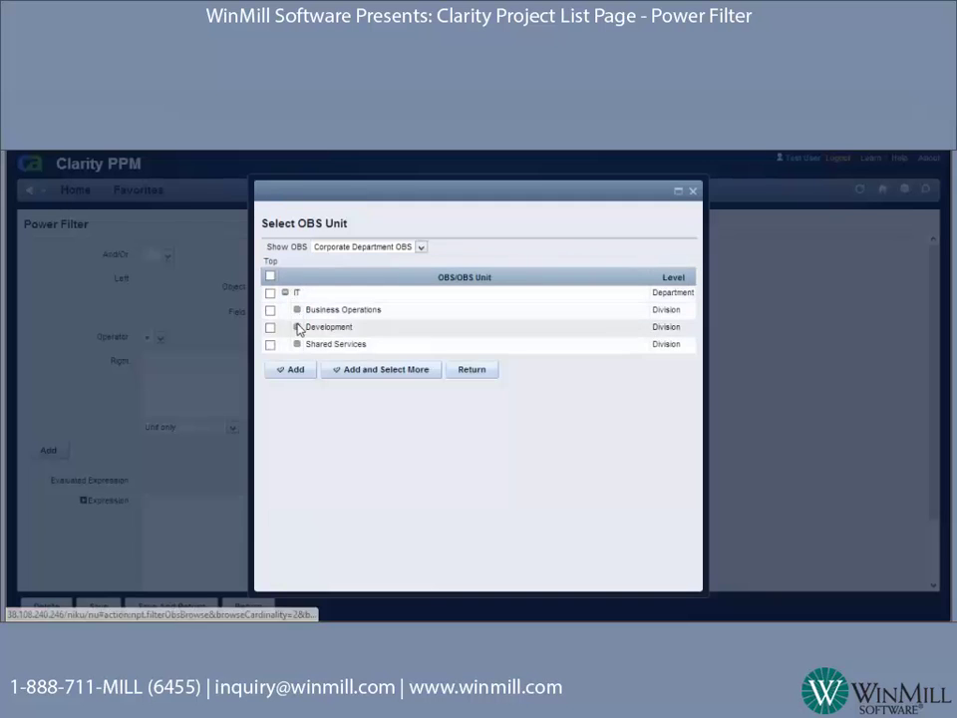
click(269, 327)
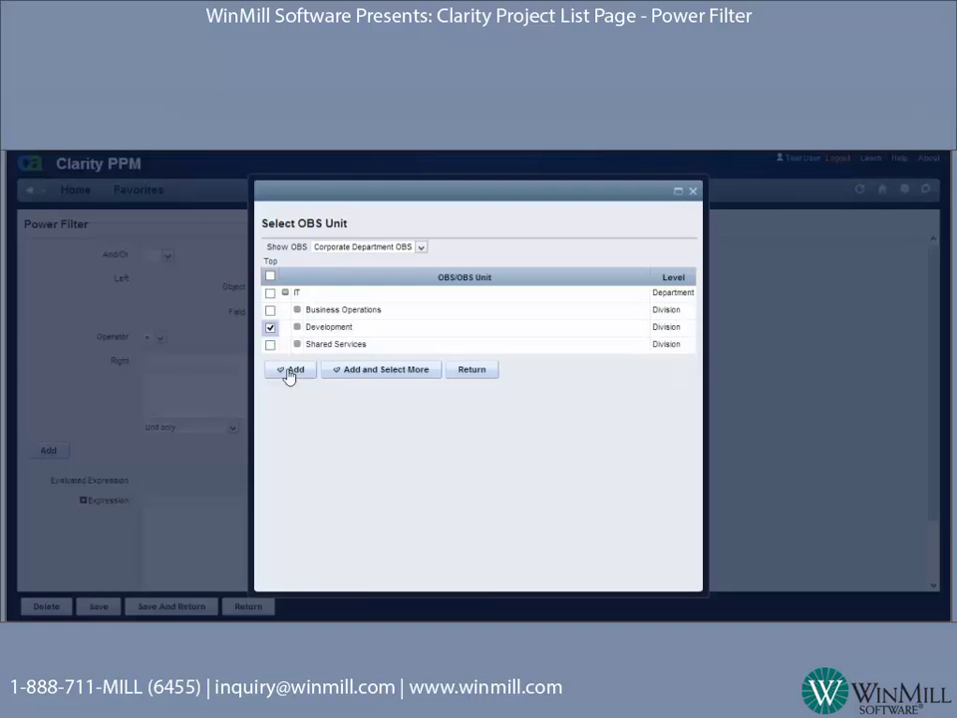
click(289, 371)
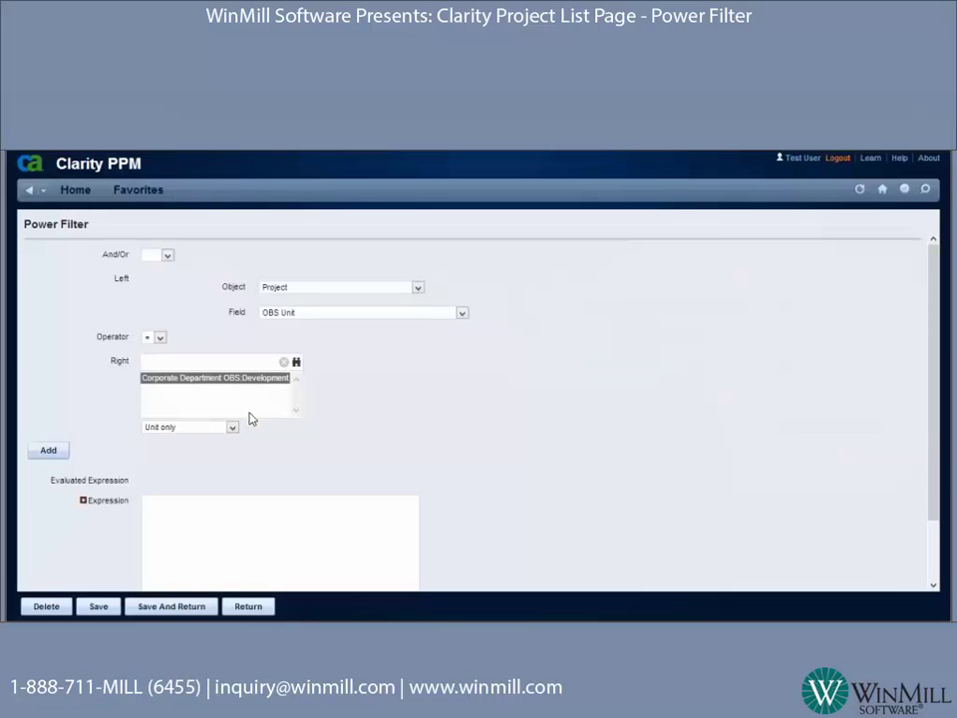
click(231, 428)
click(223, 451)
click(47, 454)
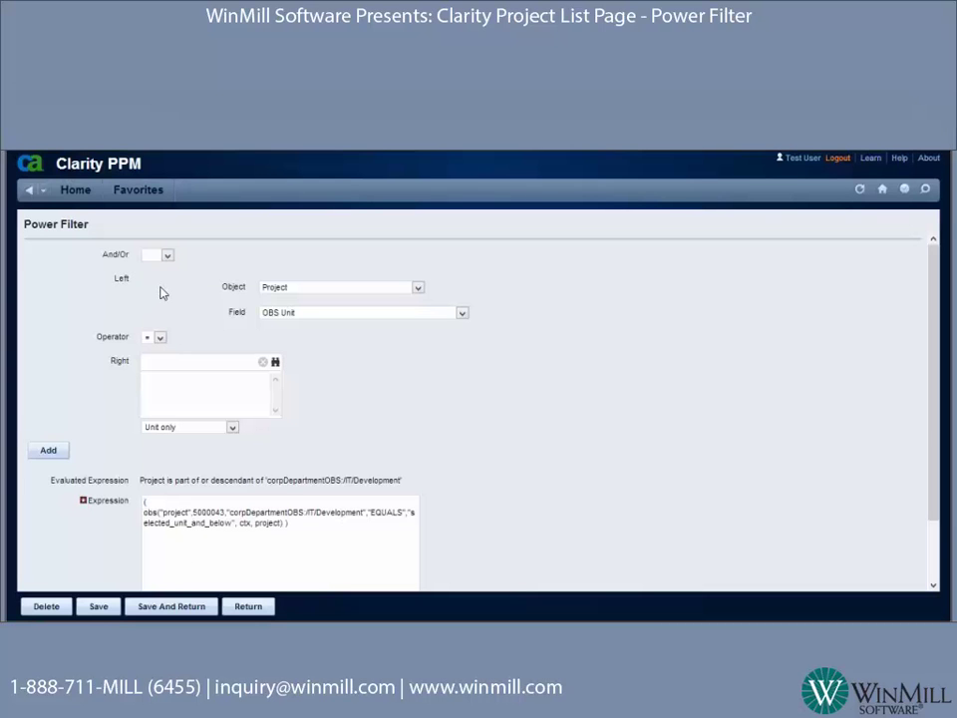
- Add an OR condition requiring Project Stage = IT Initiation
click(168, 256)
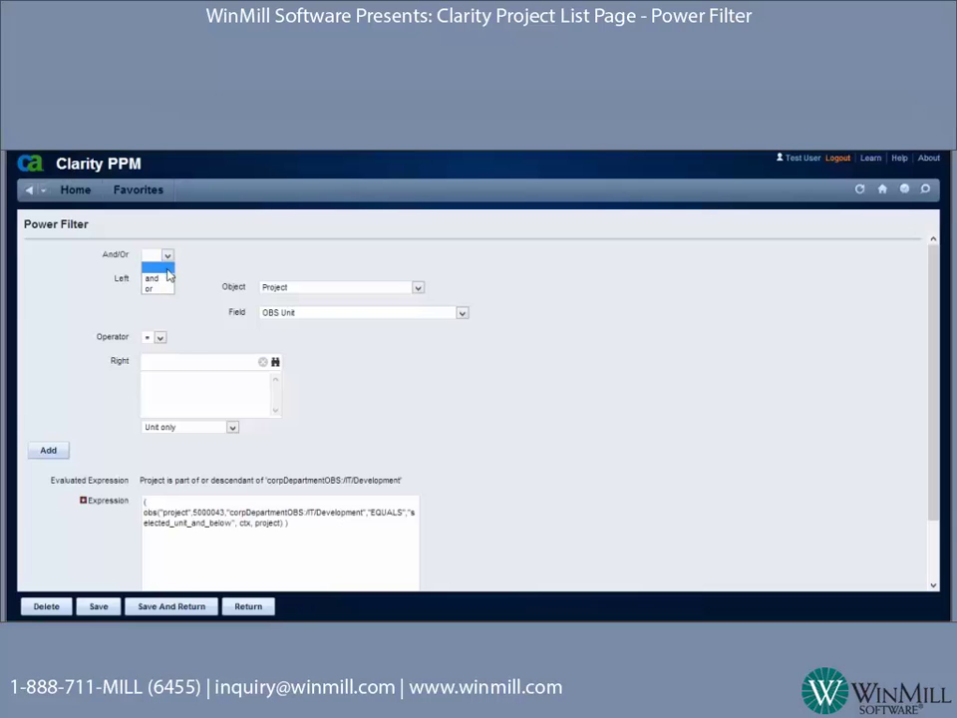
click(155, 289)
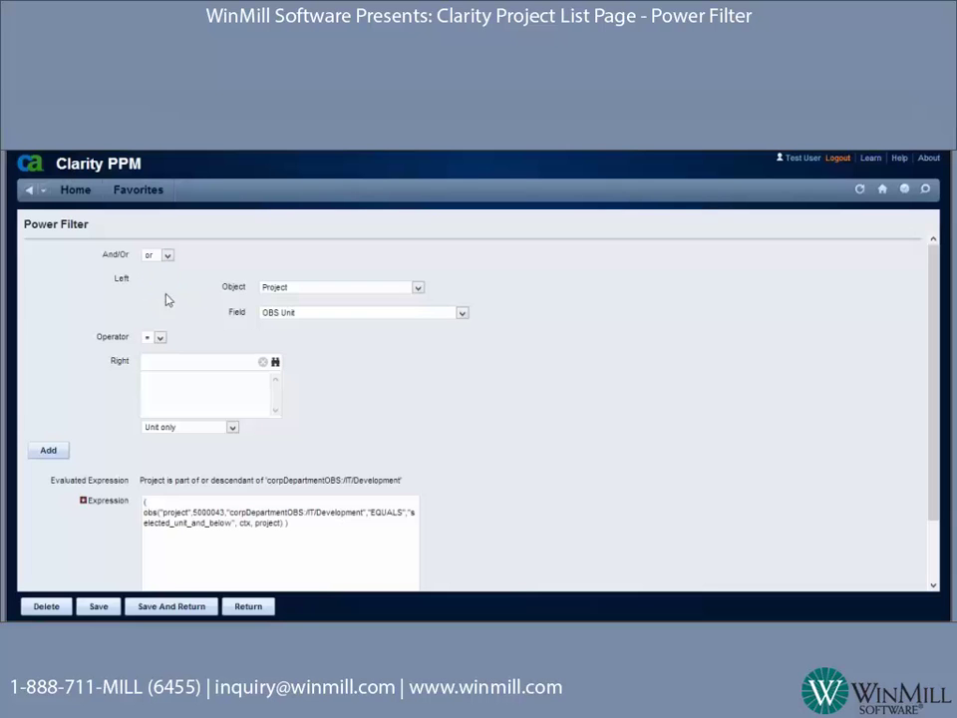
click(461, 313)
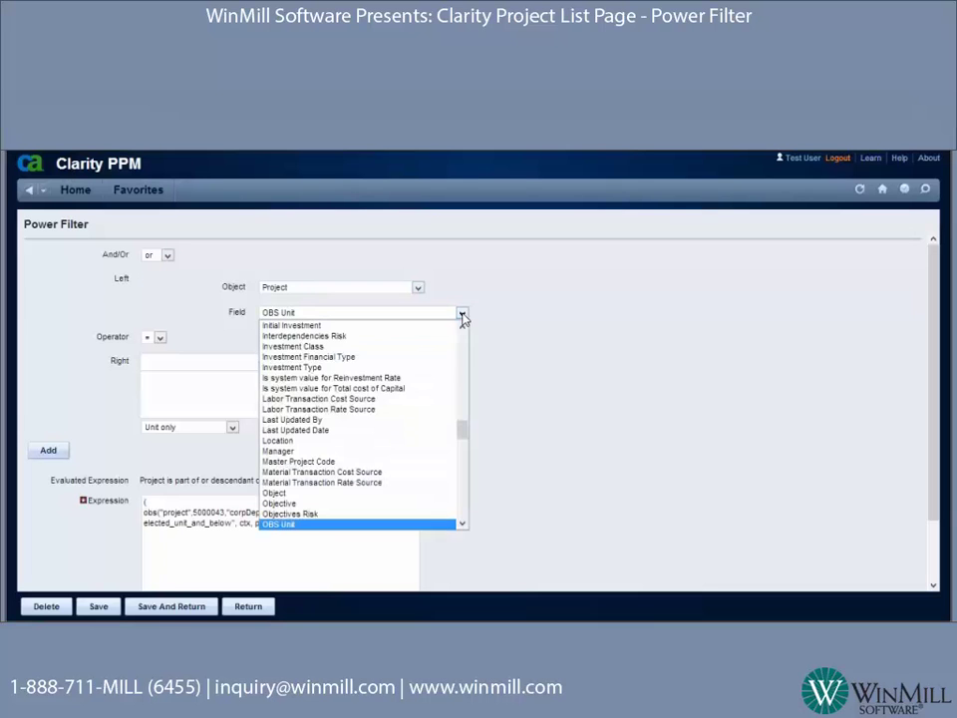
drag(461, 434, 473, 497)
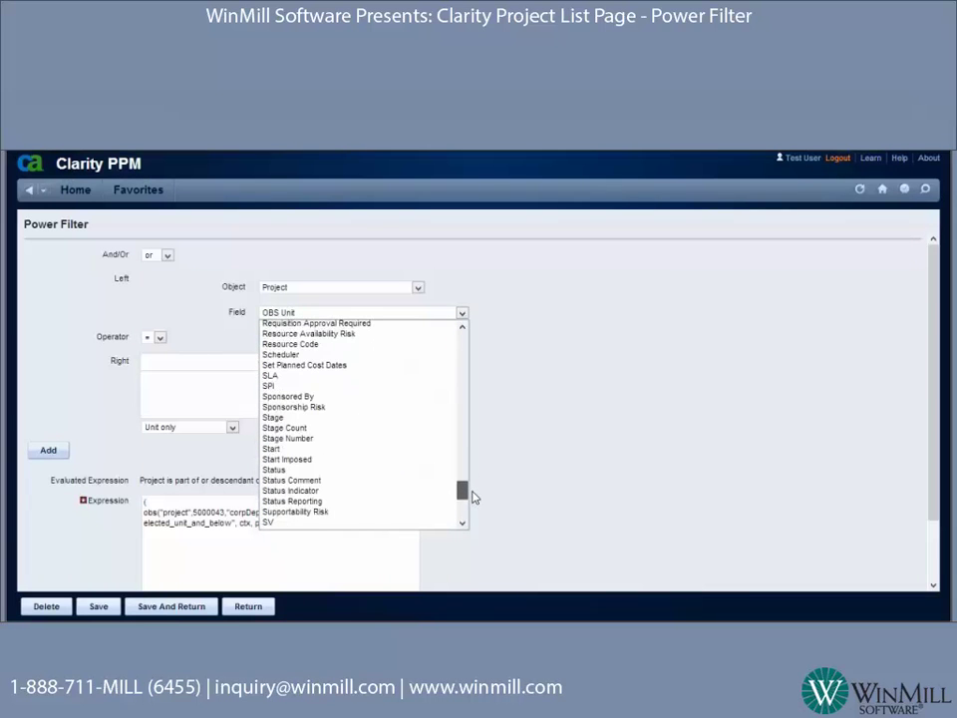
click(314, 418)
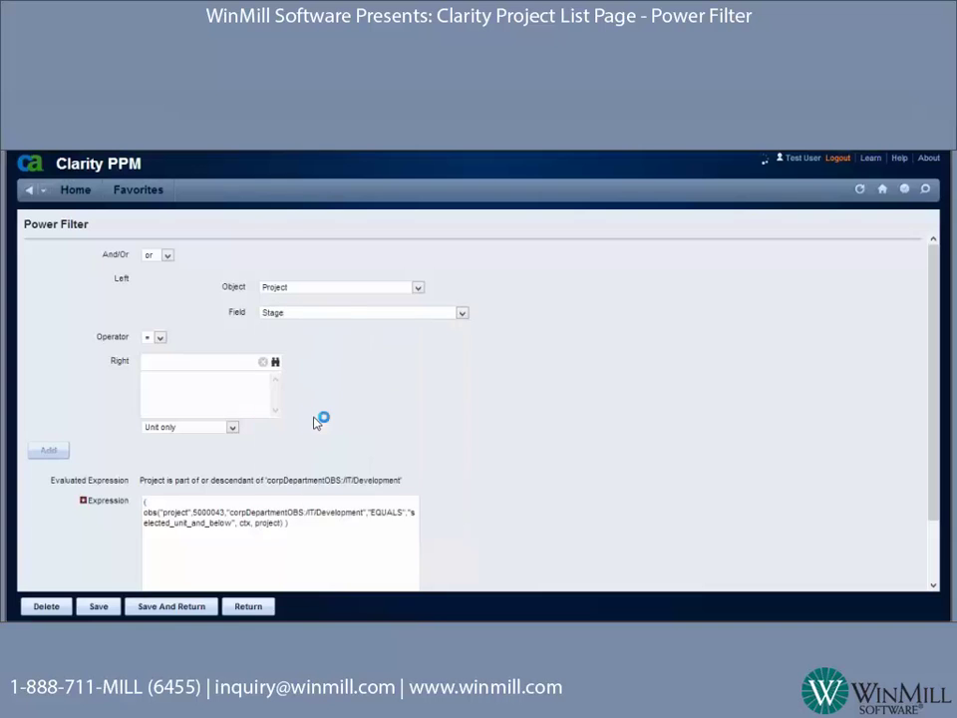
click(275, 365)
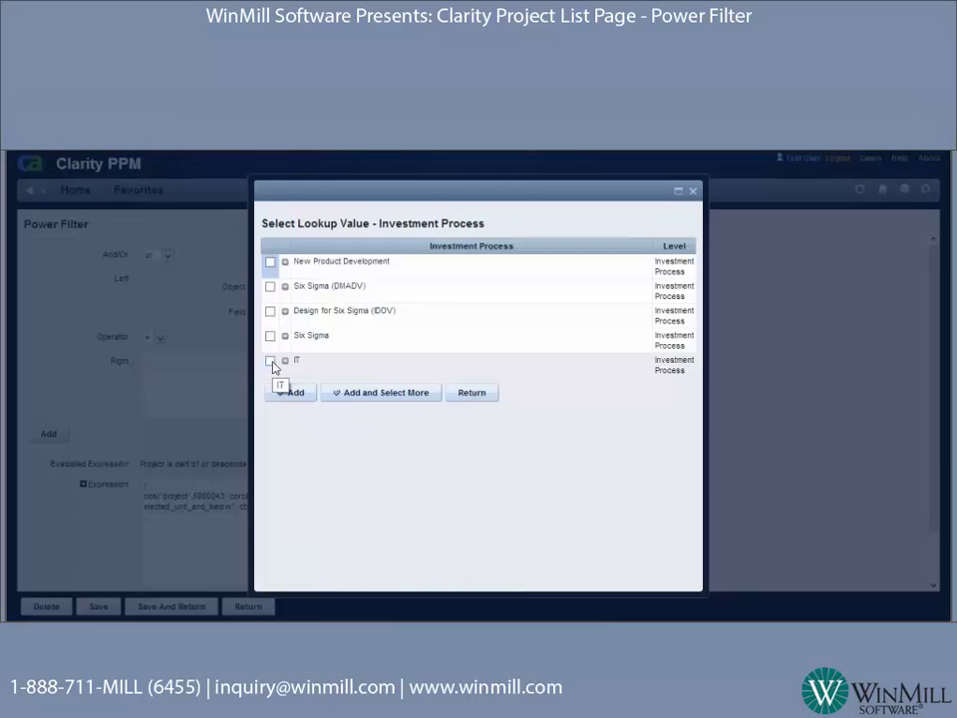
click(285, 361)
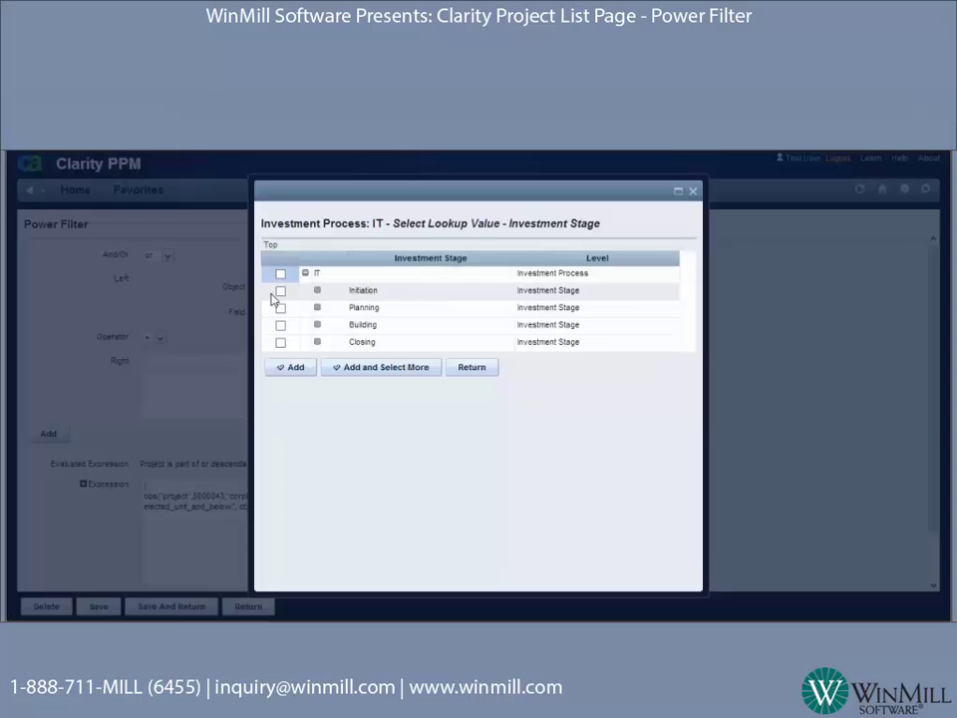
click(281, 291)
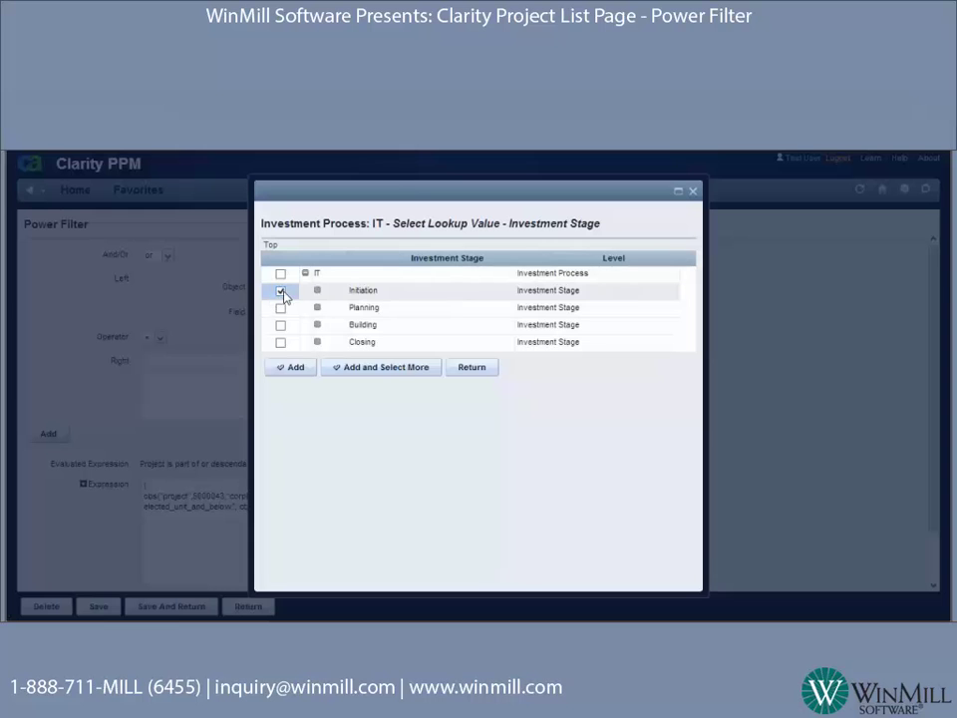
click(294, 368)
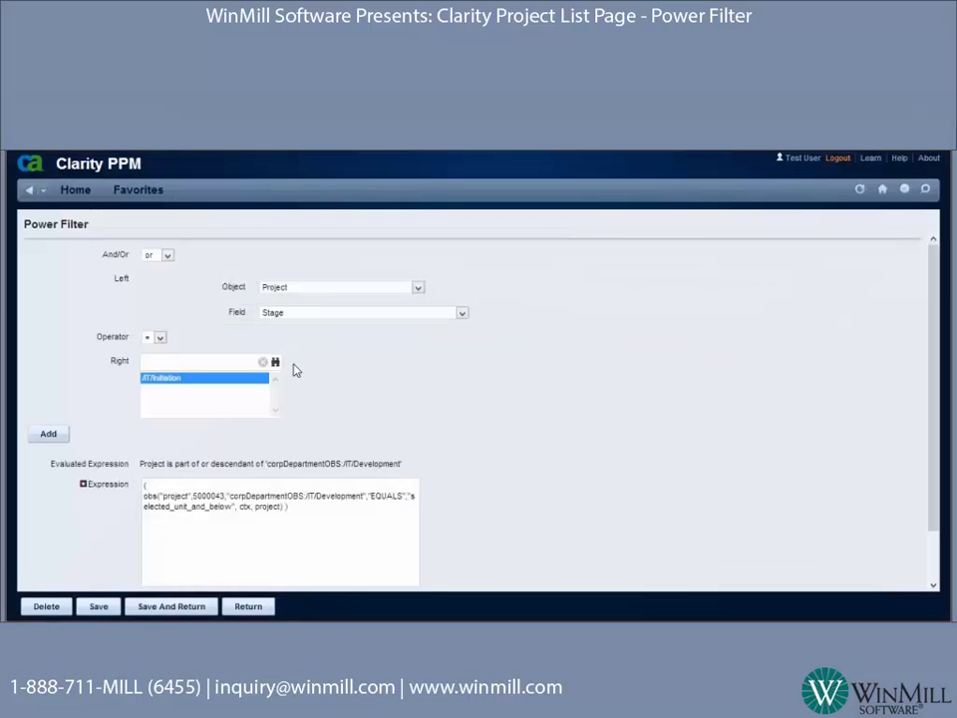
click(49, 436)
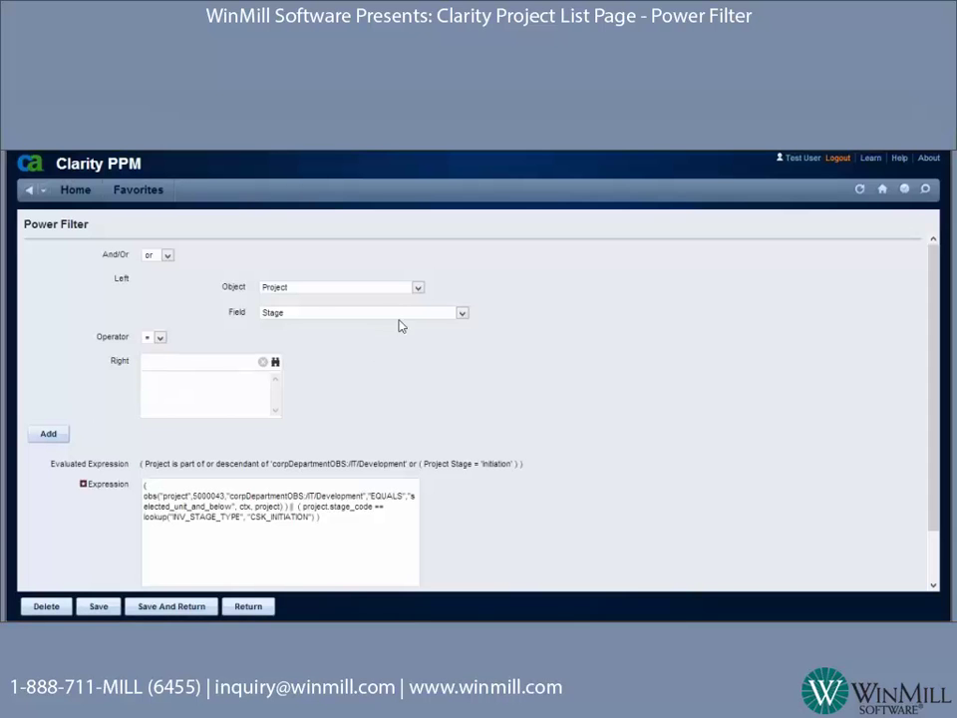
- Add an AND condition requiring Planned Cost > 100000 alongside the Initiation stage
click(464, 315)
drag(462, 481, 461, 454)
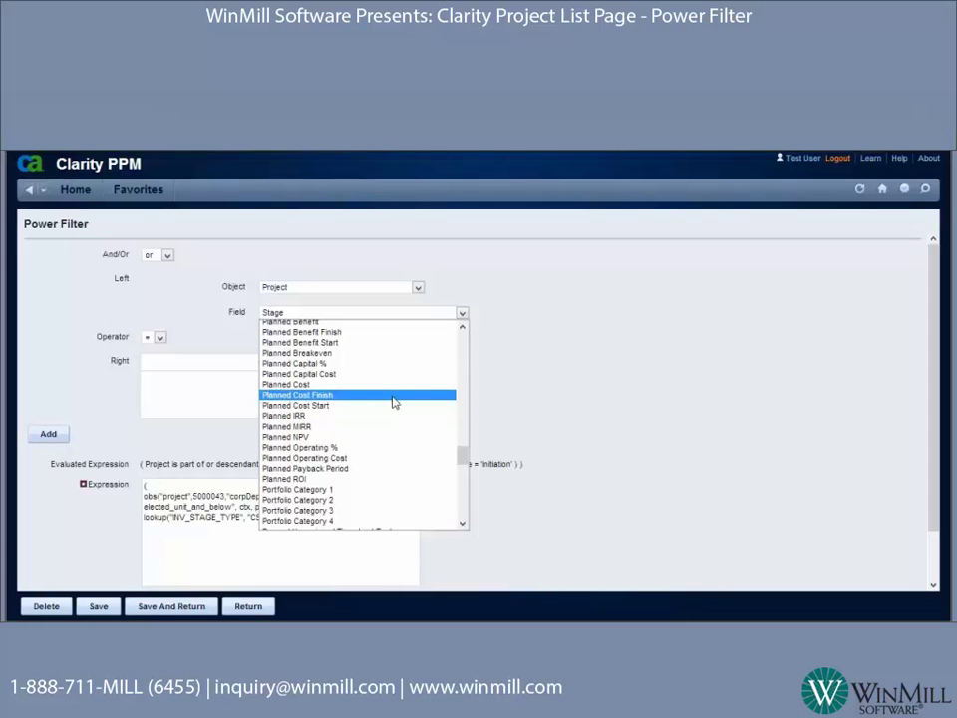
click(387, 385)
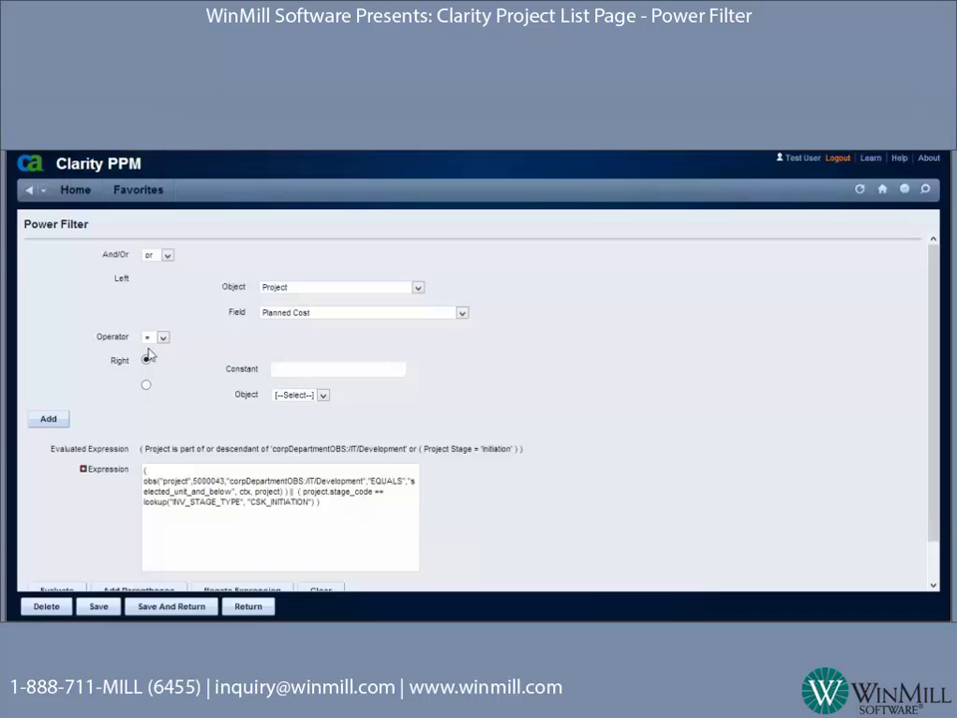
click(163, 338)
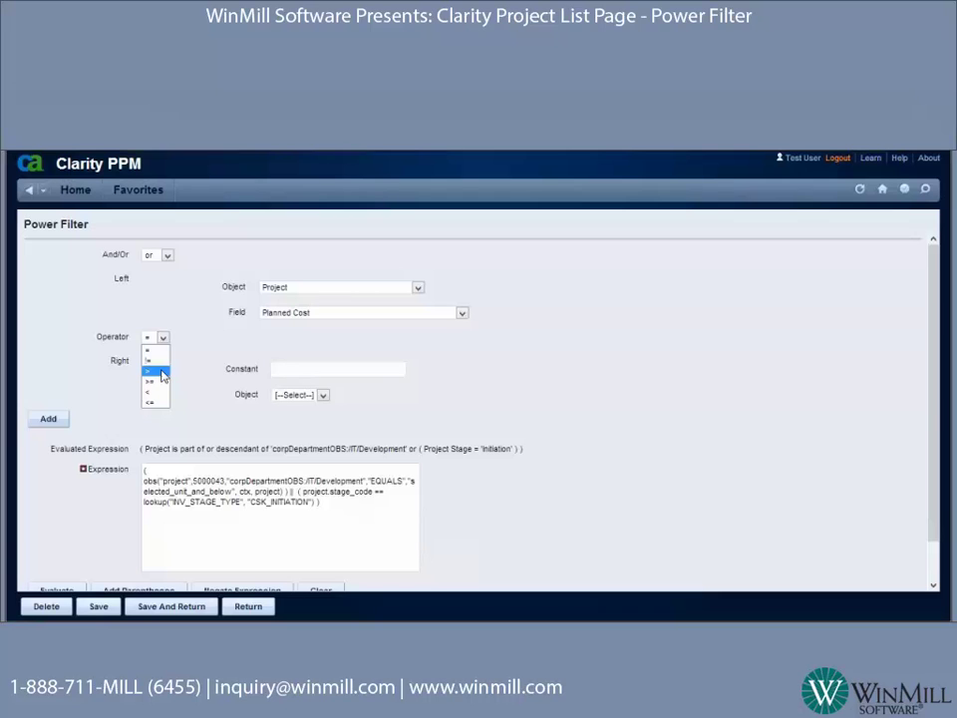
click(163, 371)
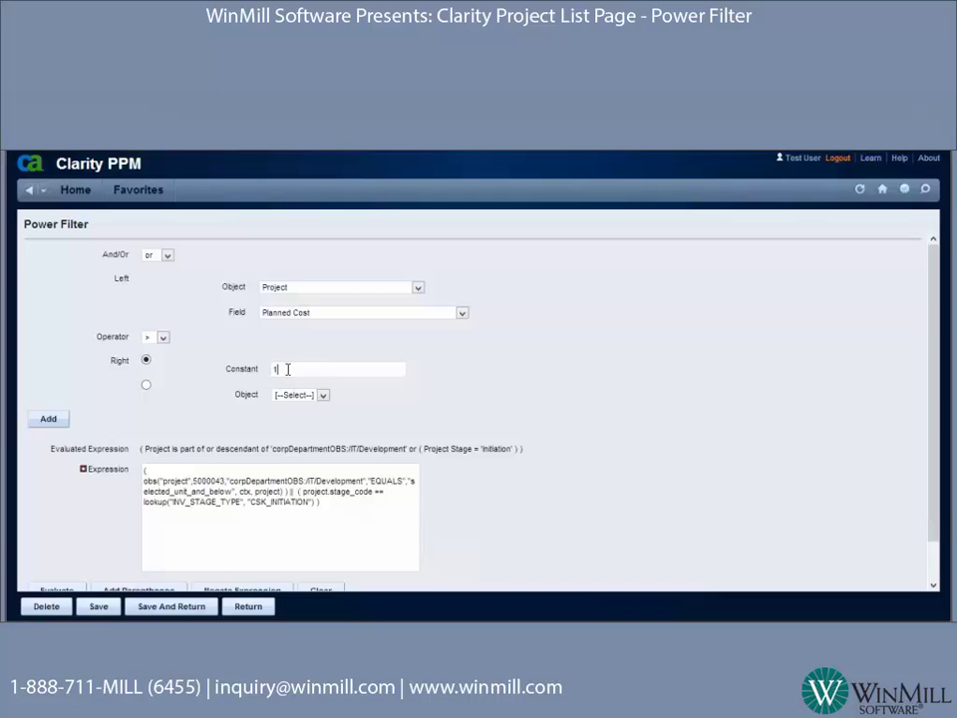
click(288, 369)
text(100000)
click(167, 255)
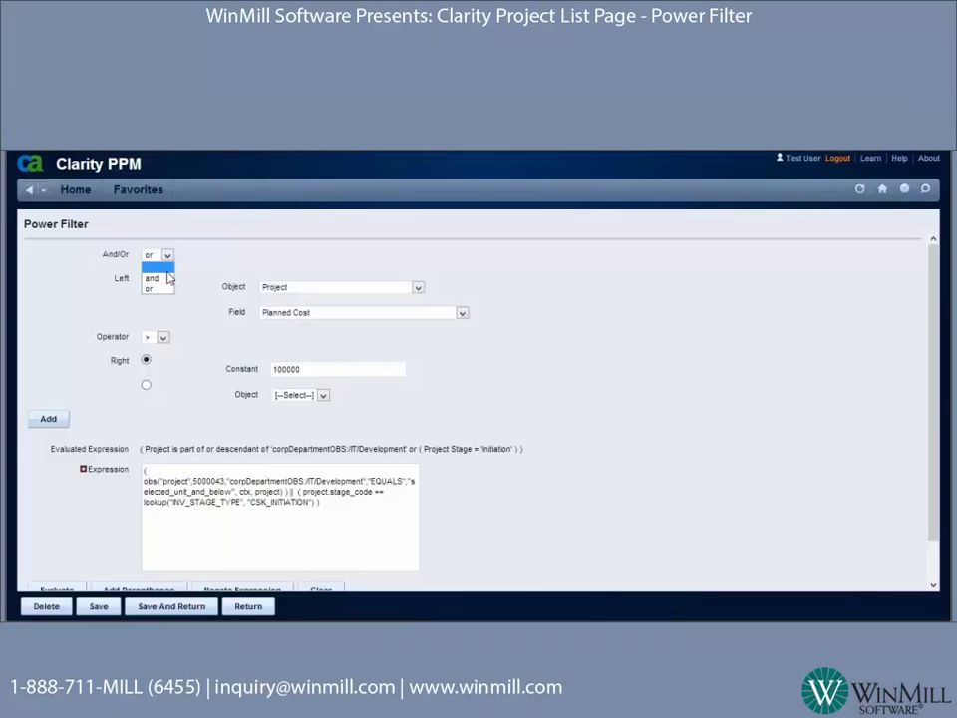
click(160, 278)
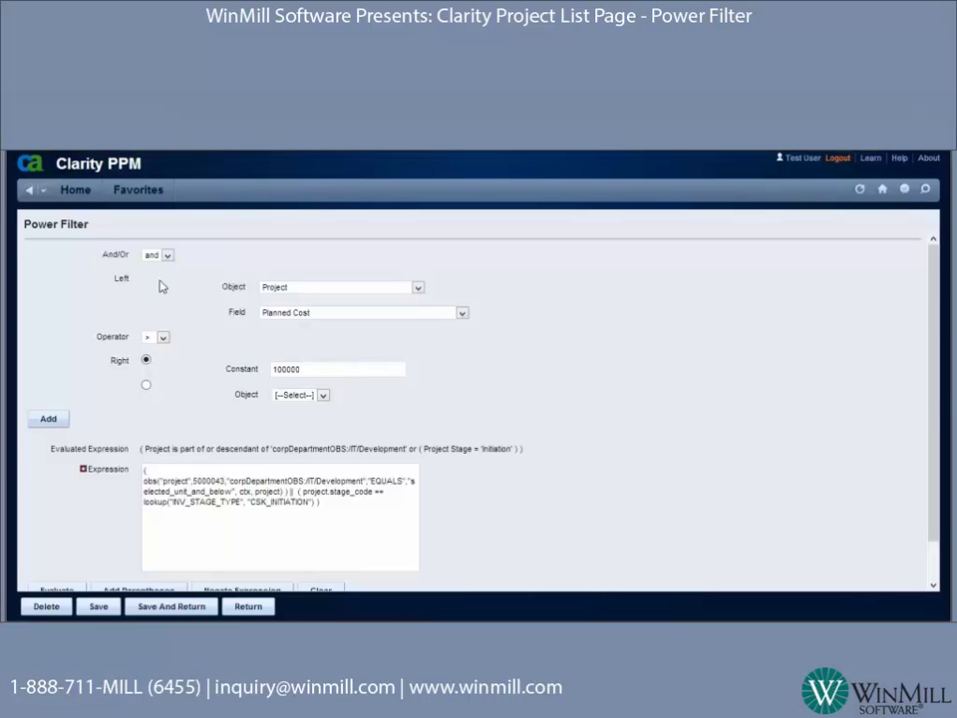
click(48, 420)
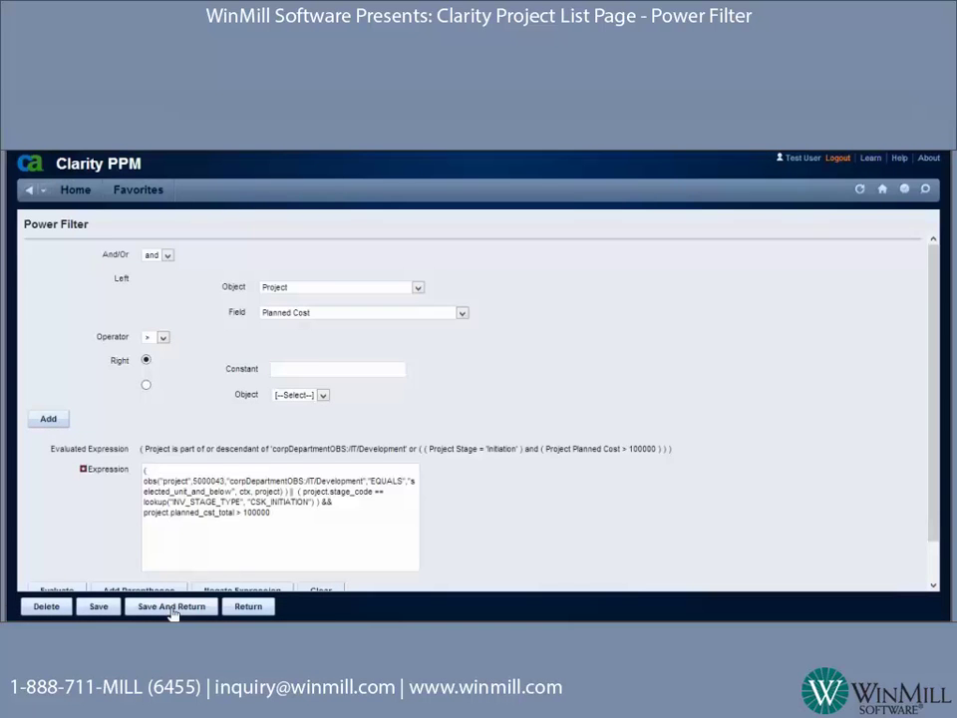
- Save the Power Filter, clear the Stage and OBS Unit criteria, and re-filter the projects
click(171, 608)
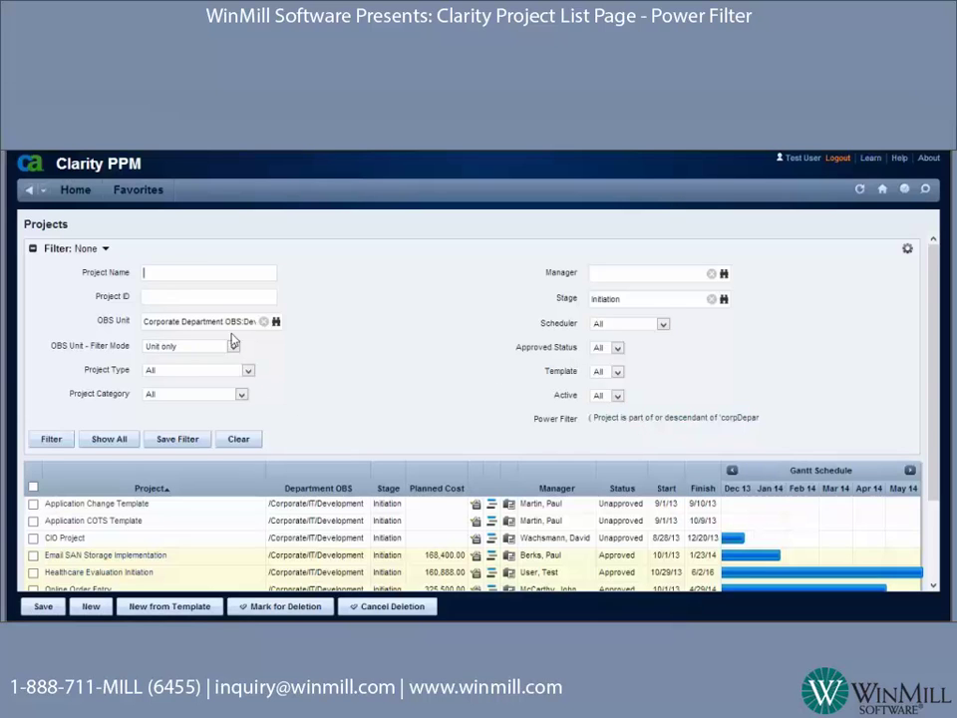
click(711, 299)
click(263, 321)
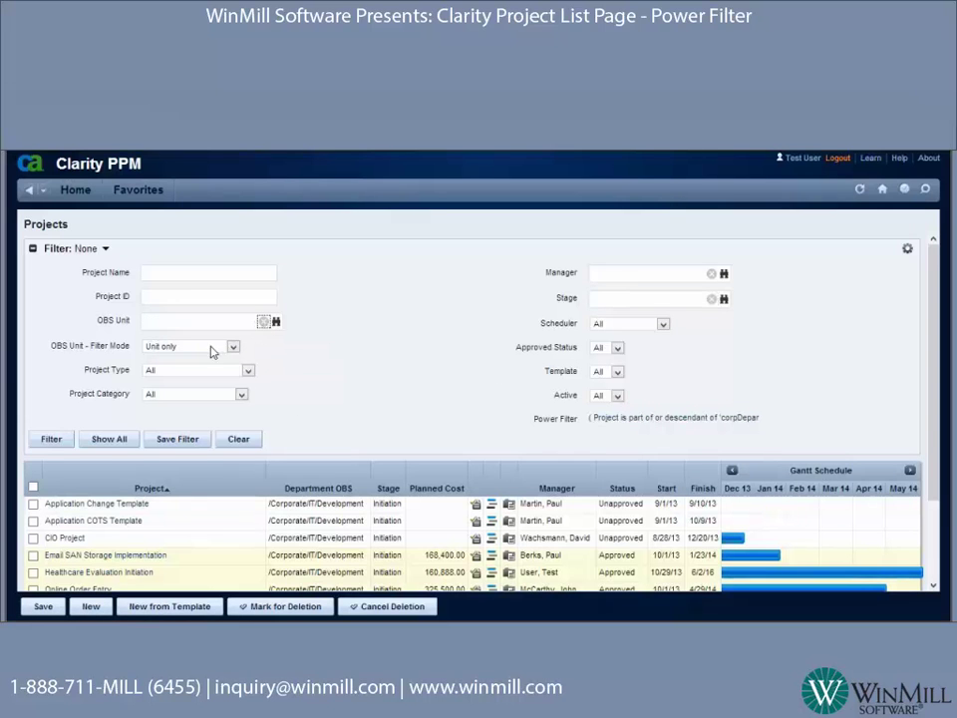
click(50, 439)
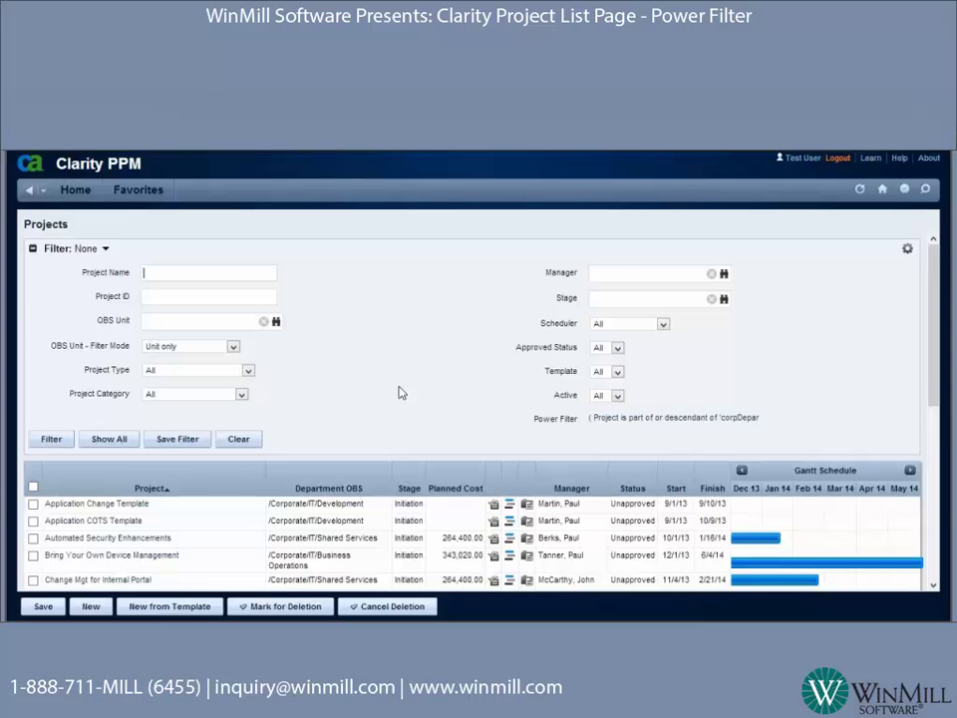
- Review the filtered projects and sort them by Planned Cost ascending
scroll(399, 392, down, 1)
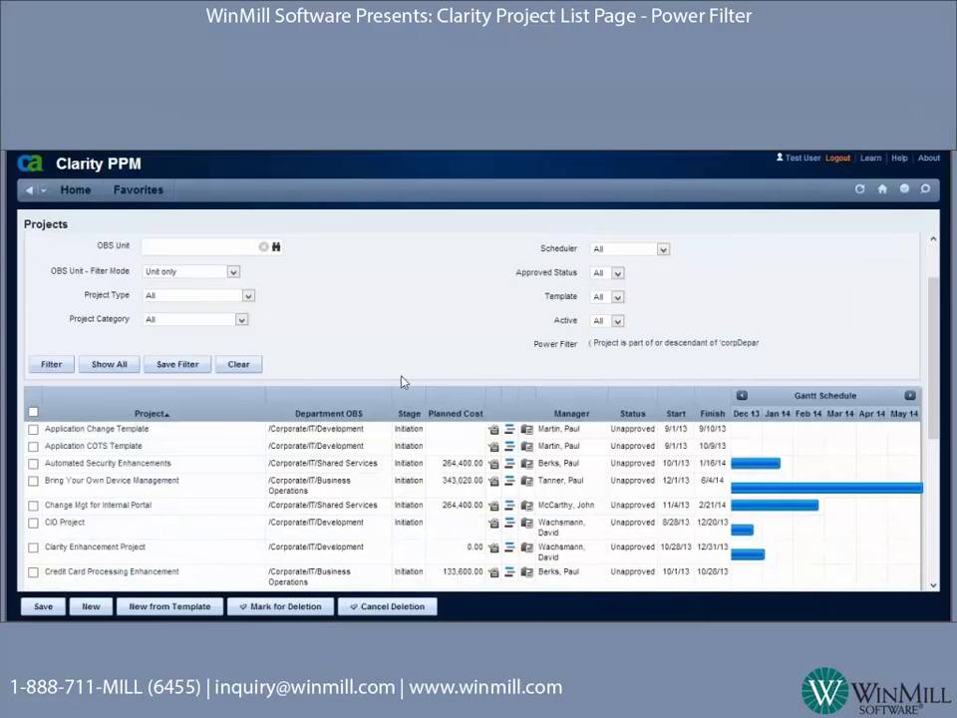
scroll(400, 392, down, 2)
scroll(399, 384, up, 2)
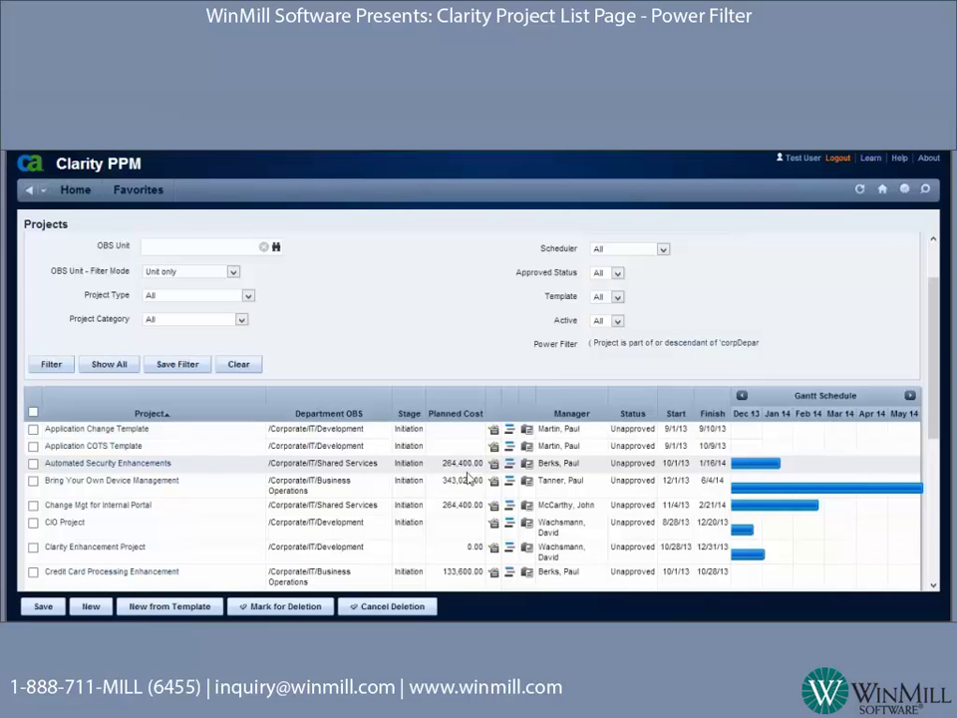
scroll(469, 479, down, 6)
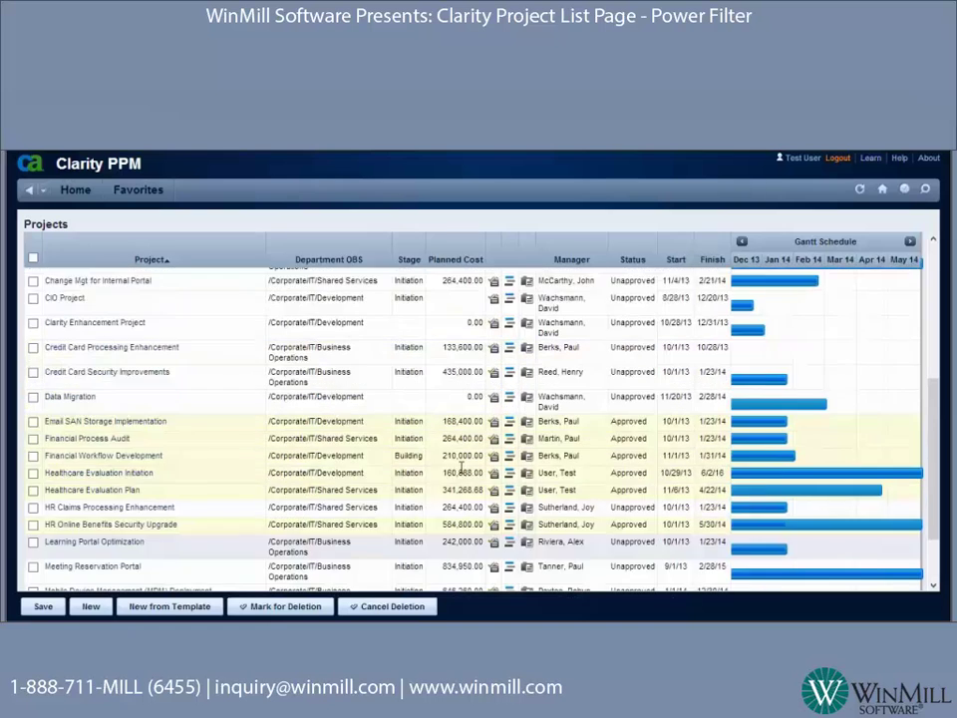
scroll(461, 468, up, 5)
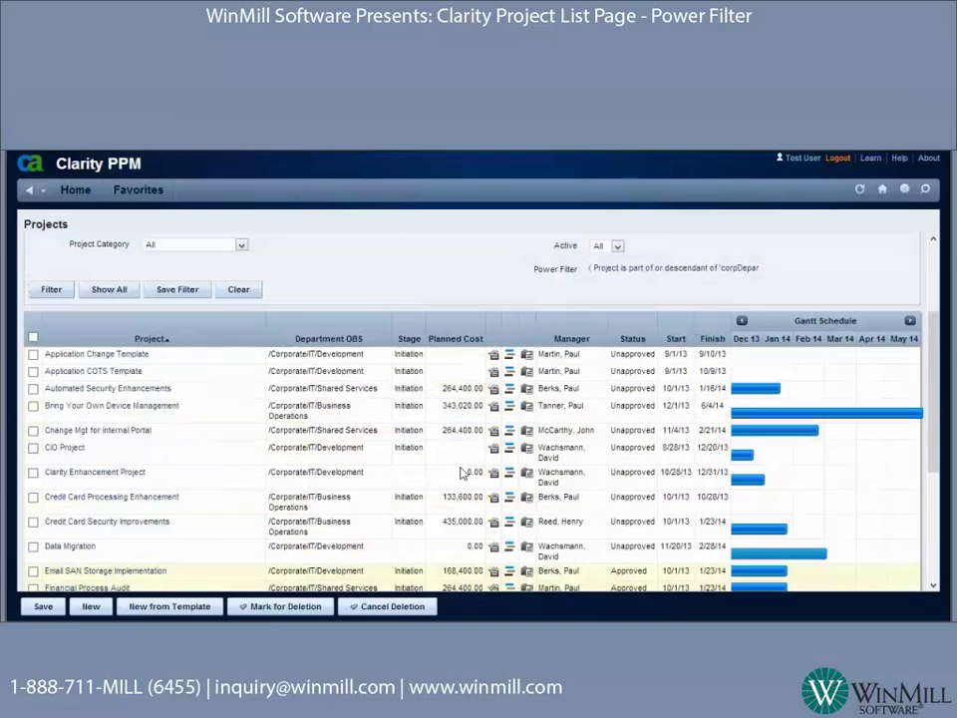
click(450, 341)
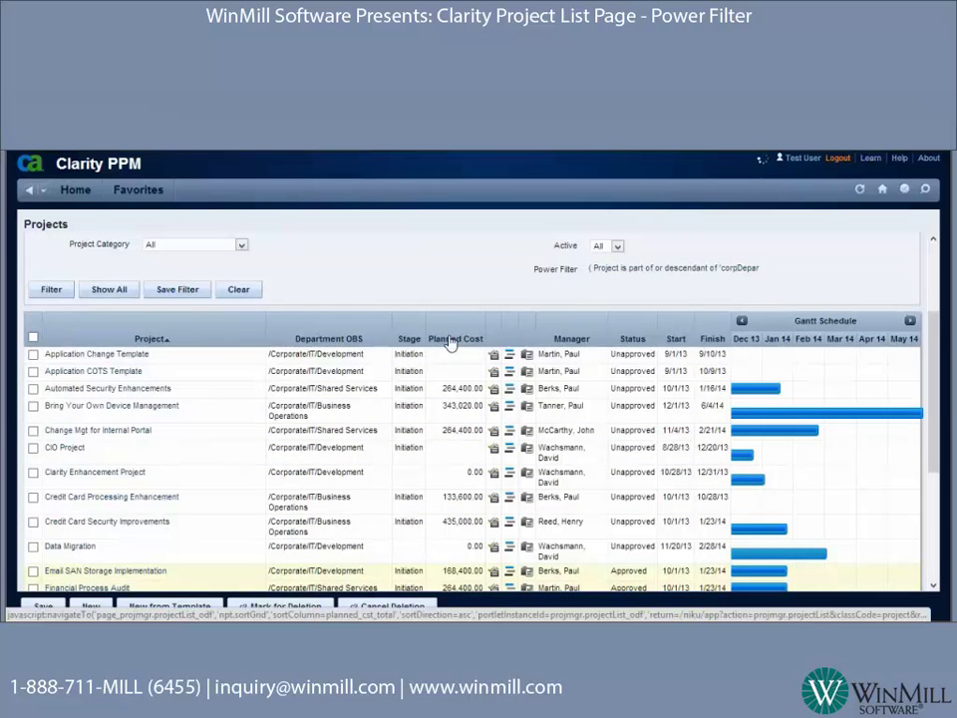
scroll(451, 349, down, 4)
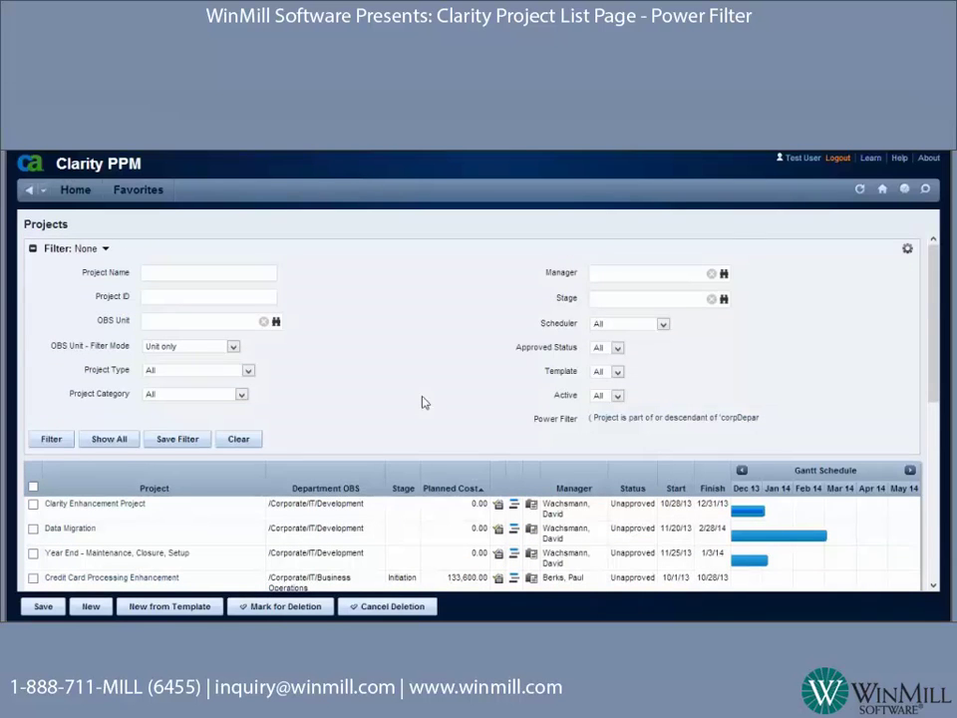
- Save the current projects filter under the name 'Den and Initiation'
click(200, 272)
click(182, 444)
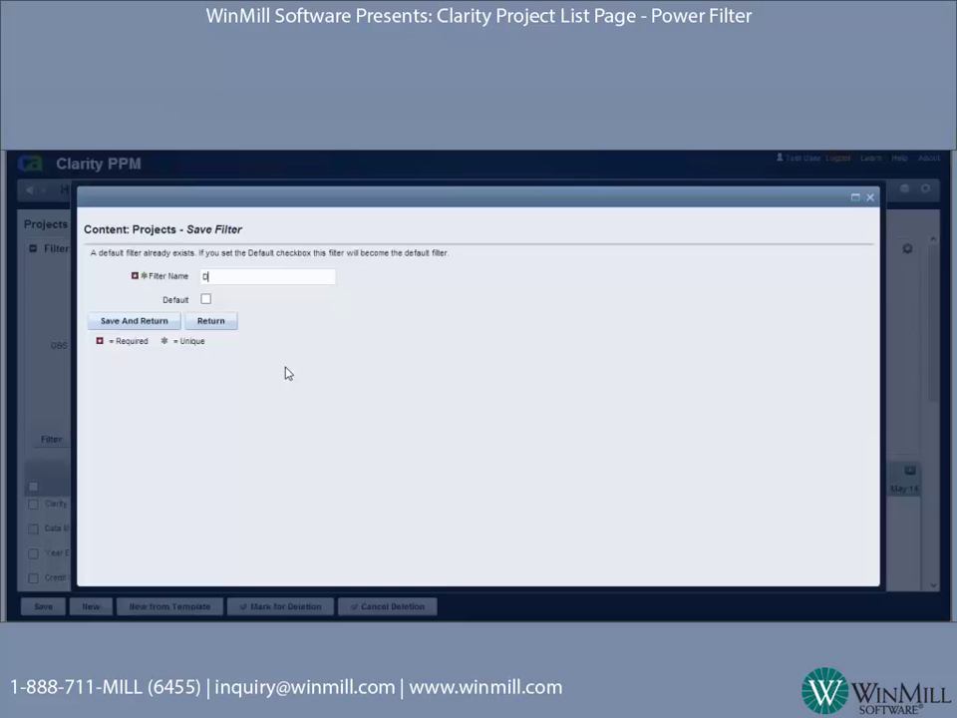
text(Den and Initiation)
click(120, 322)
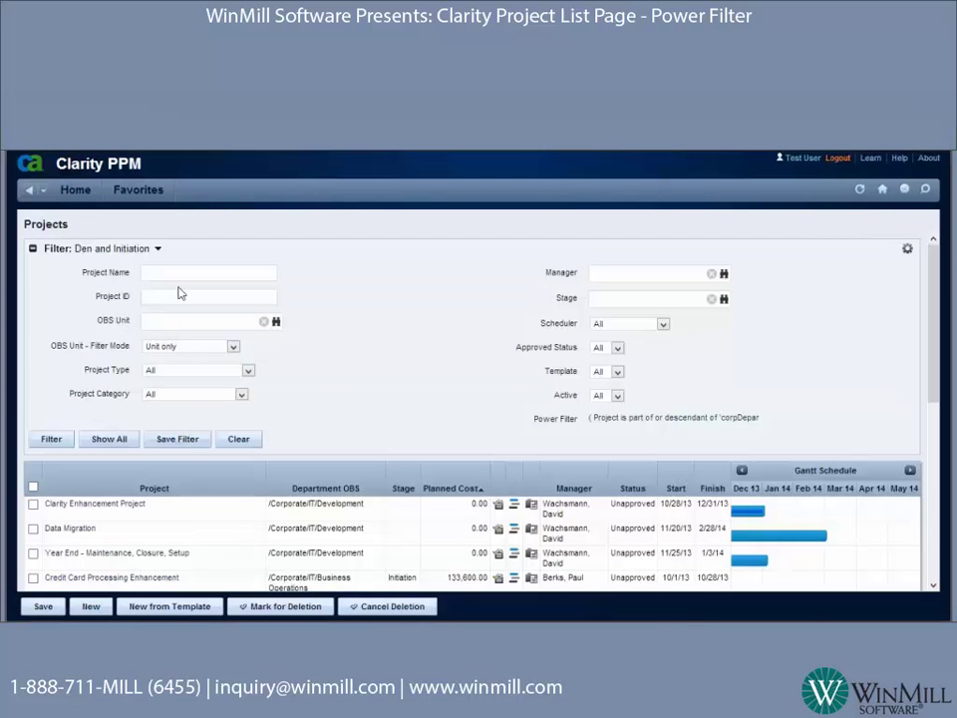
- Open Manage Filters and change the first filter's name from 'Den' to 'Dev' and Initiation
click(156, 248)
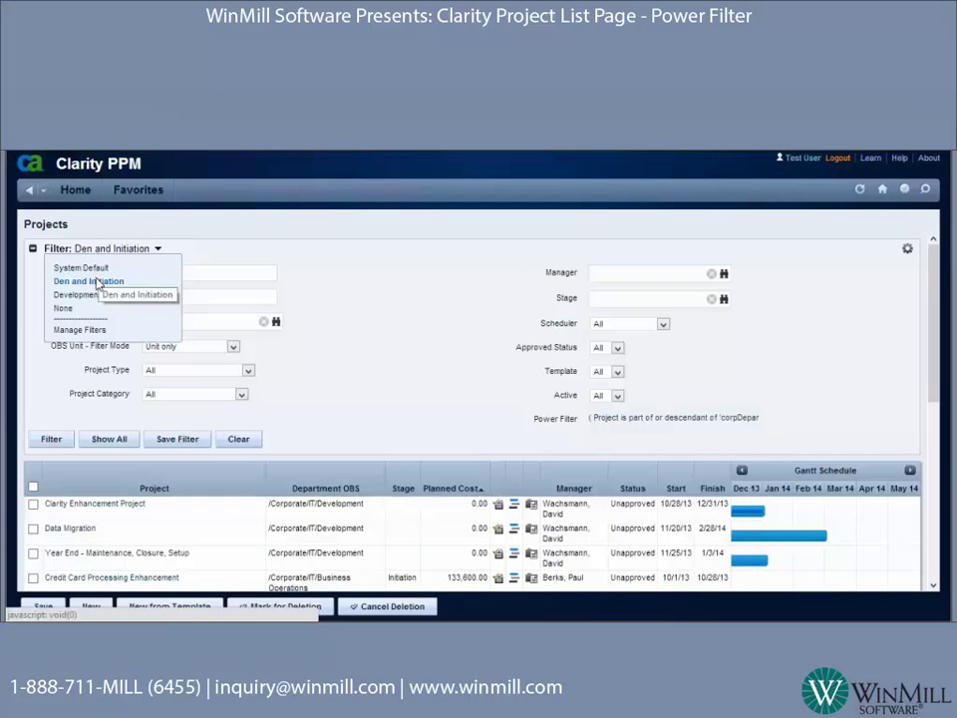
click(157, 254)
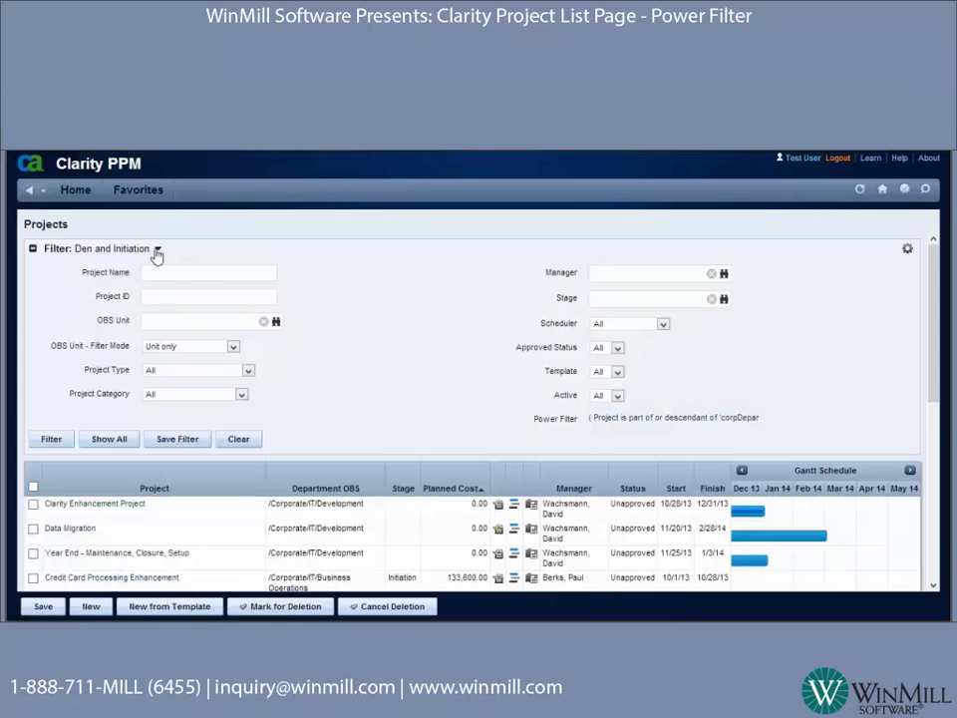
click(156, 254)
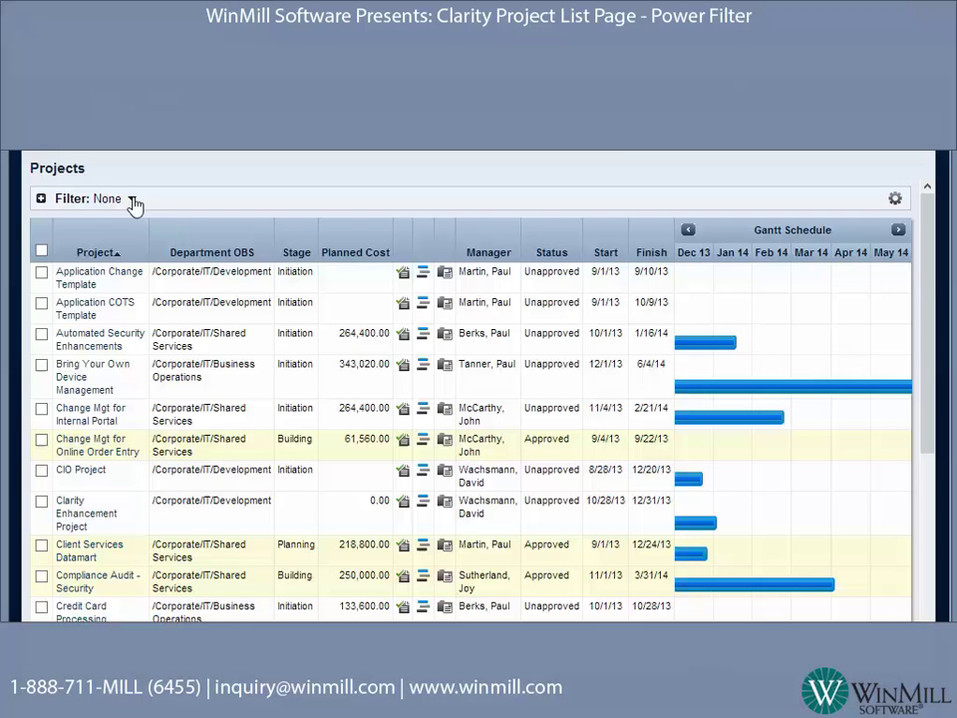
click(133, 202)
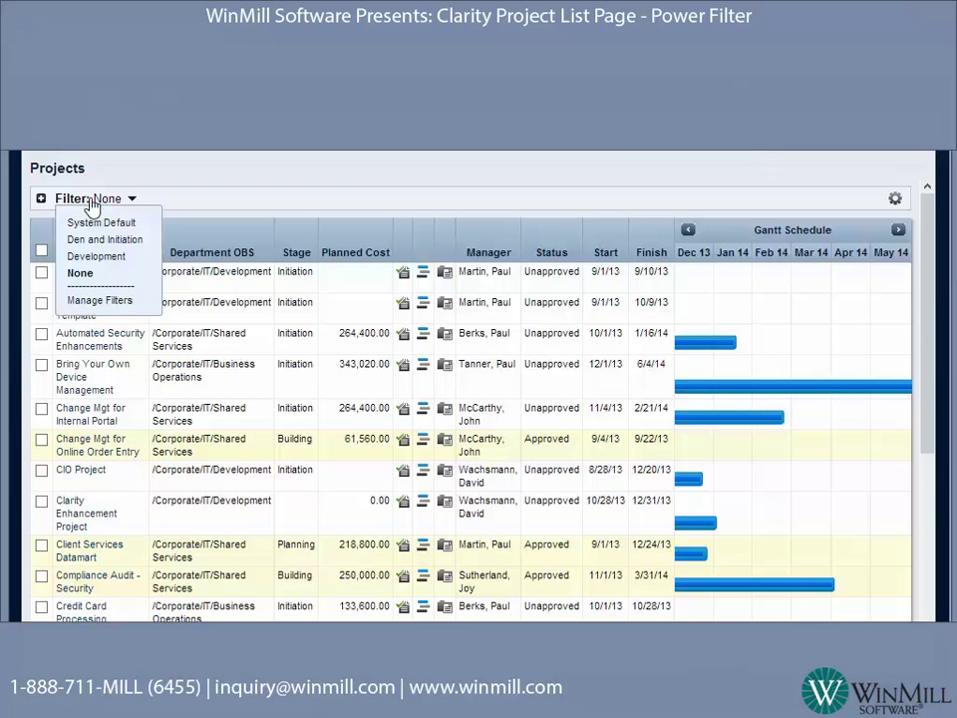
click(103, 304)
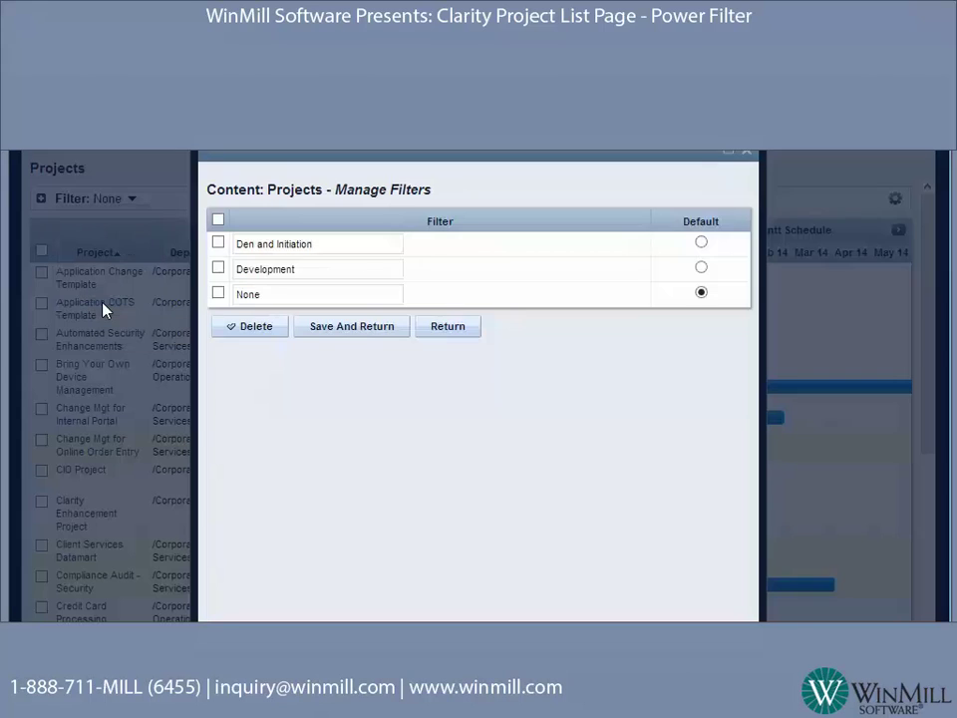
click(253, 244)
key(BackSpace)
text(v)
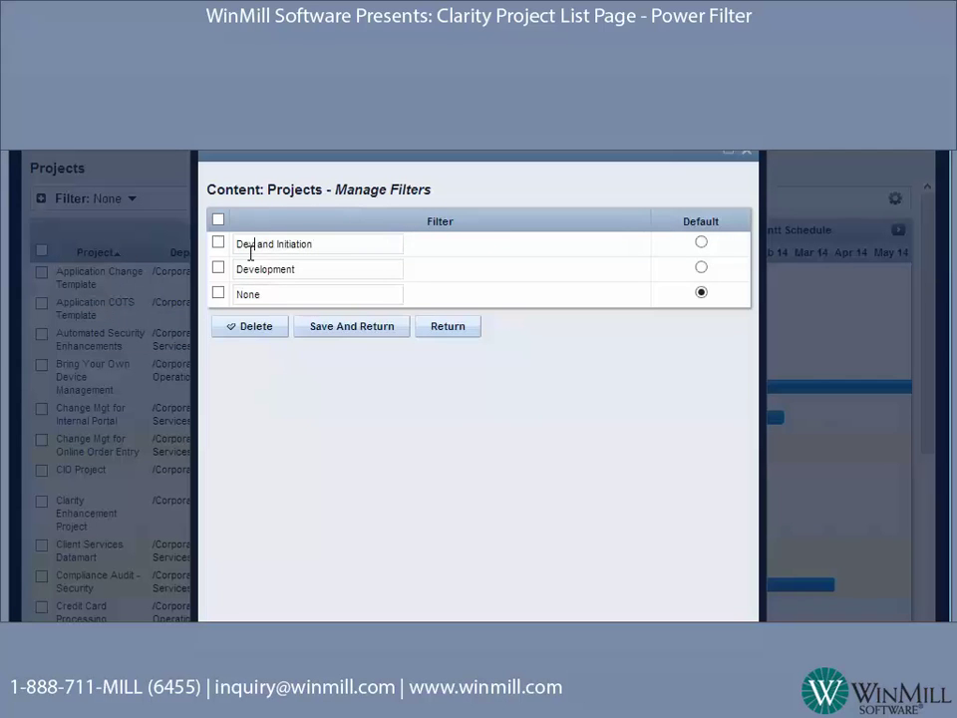